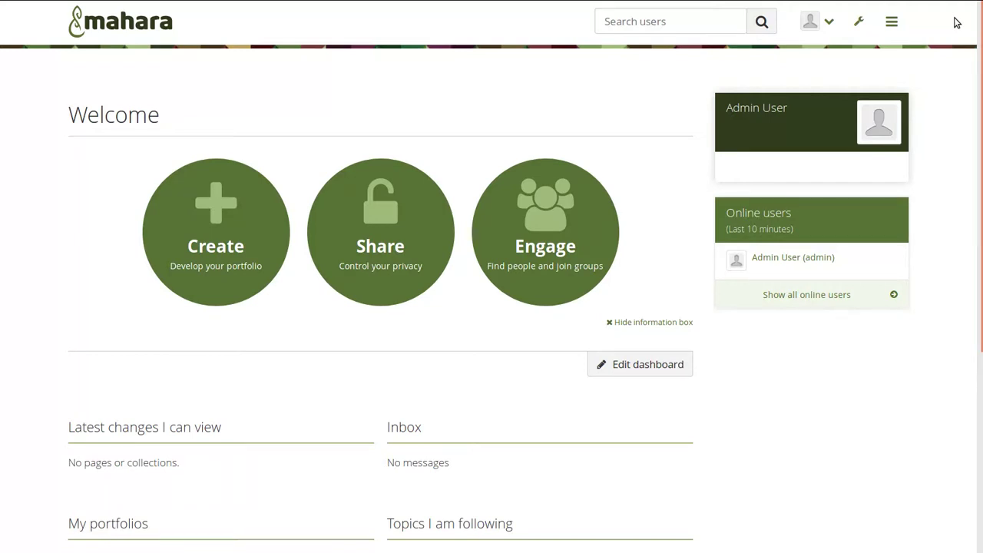
- In the site's institution settings, disallow users in multiple institutions and turn on strict privacy
click(863, 23)
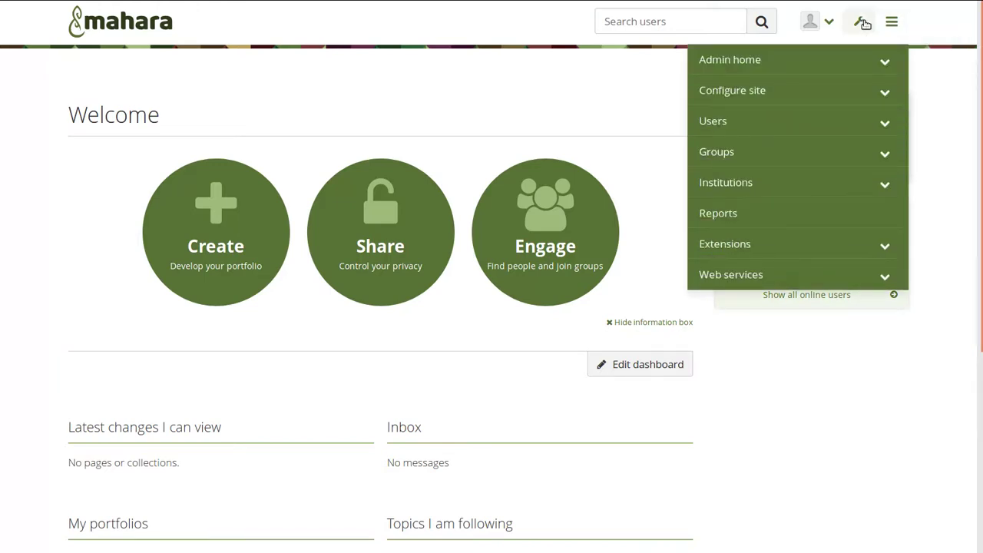
click(884, 94)
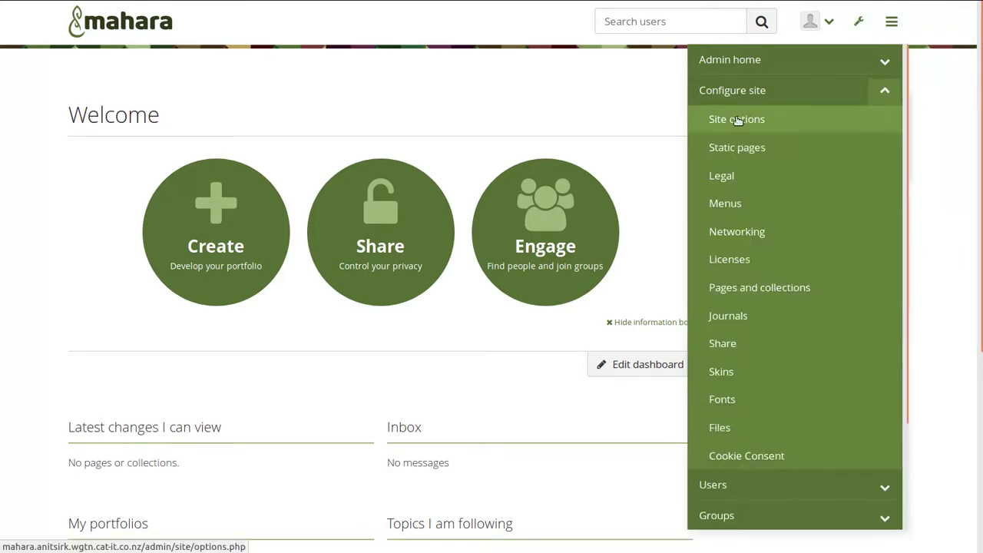
click(738, 120)
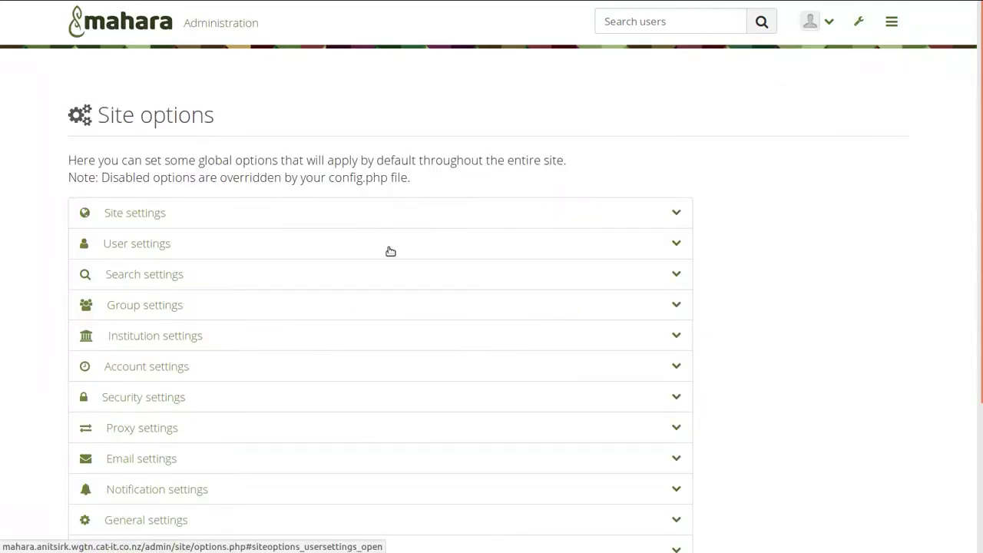
click(273, 340)
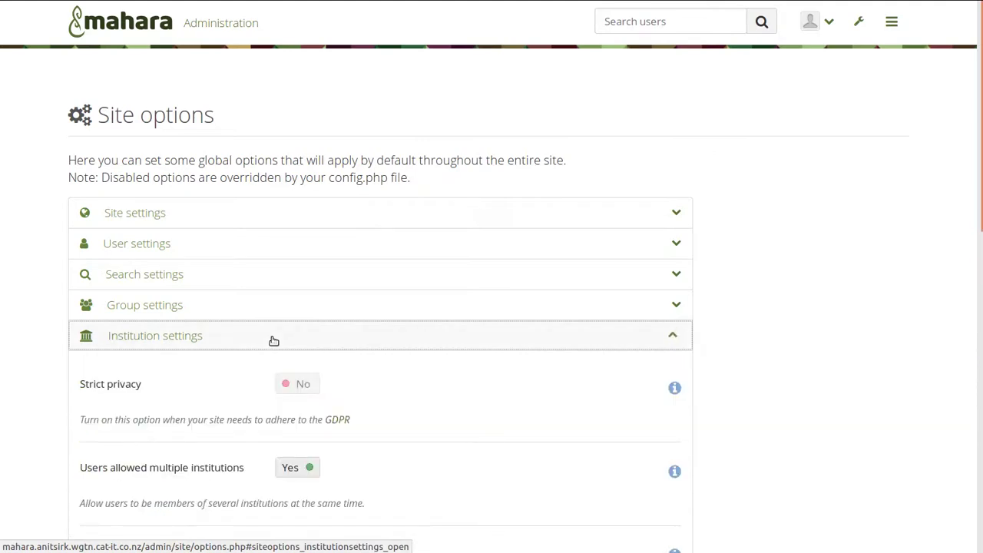
scroll(495, 442, down, 3)
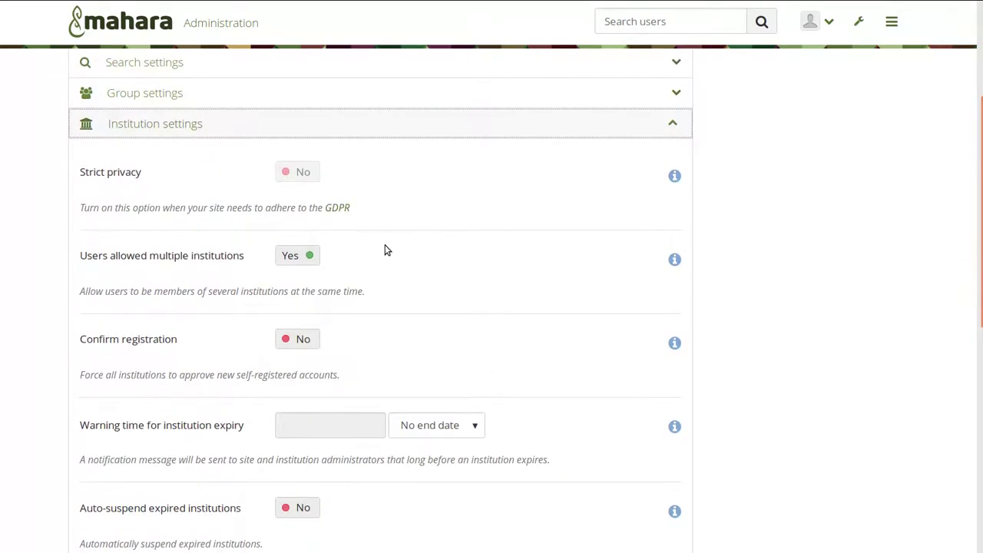
click(295, 257)
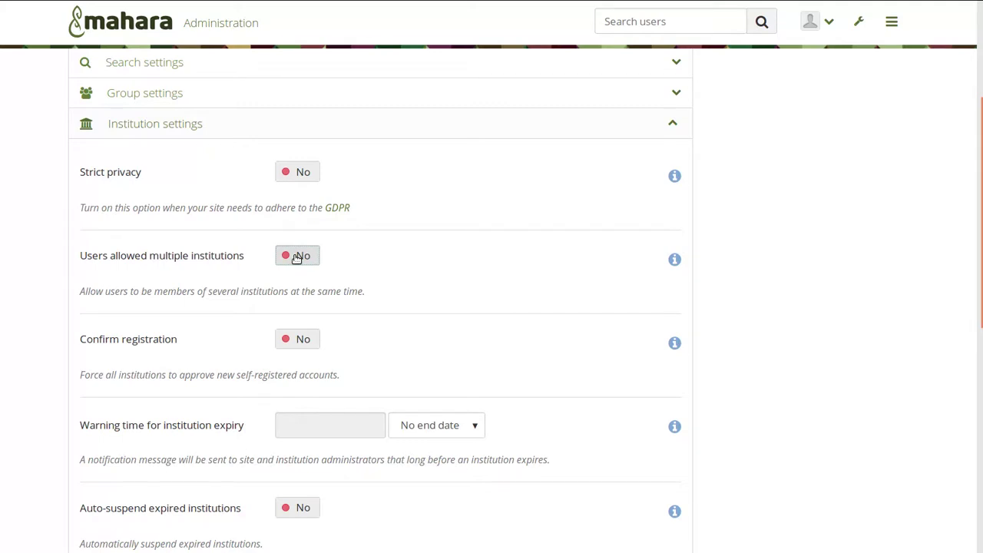
click(297, 174)
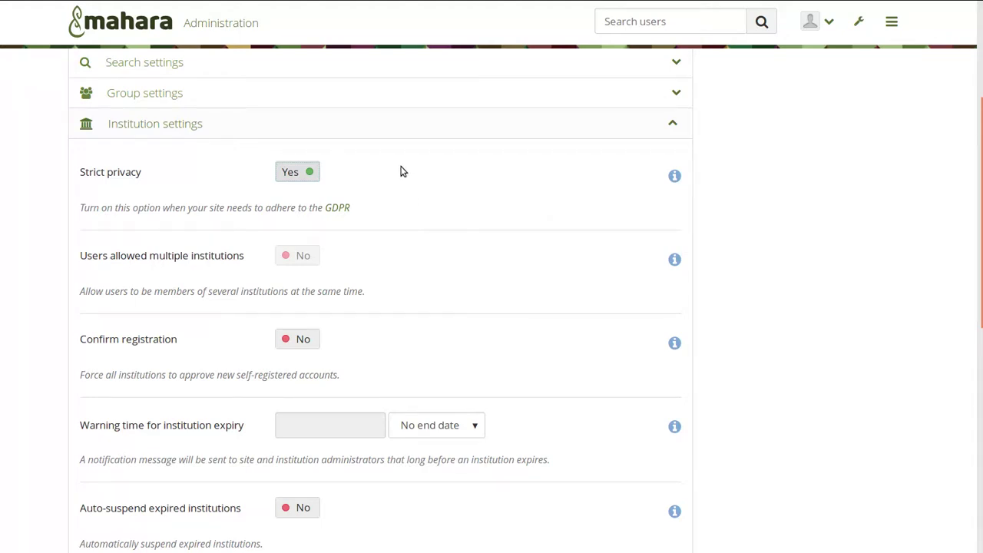
- Turn on account review before self-deletion in the institution settings and save the site options
scroll(400, 171, down, 4)
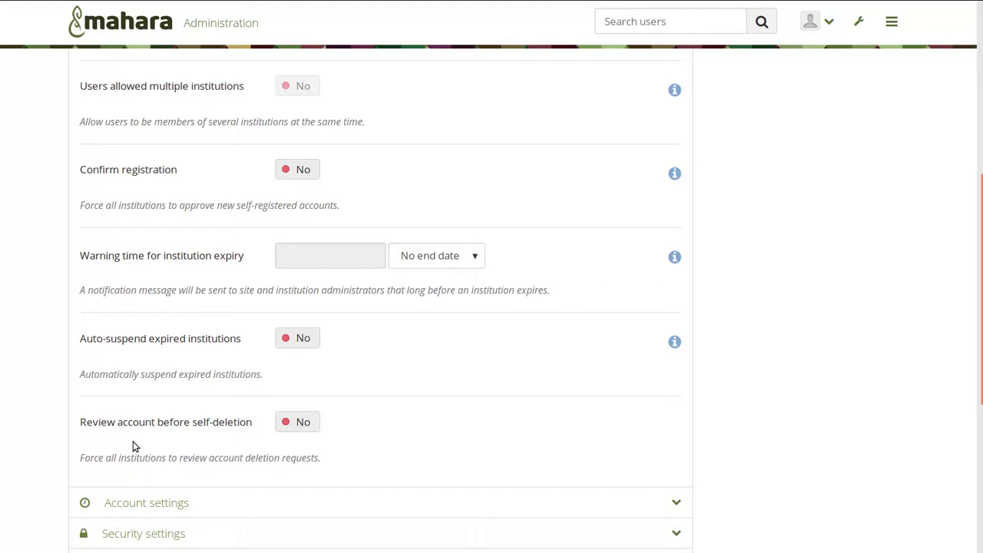
click(304, 422)
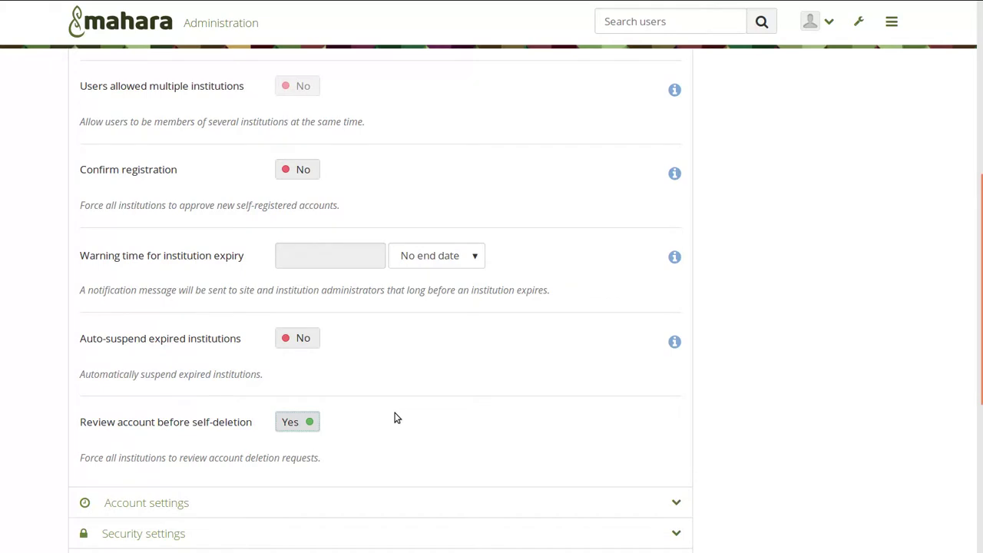
scroll(396, 417, down, 4)
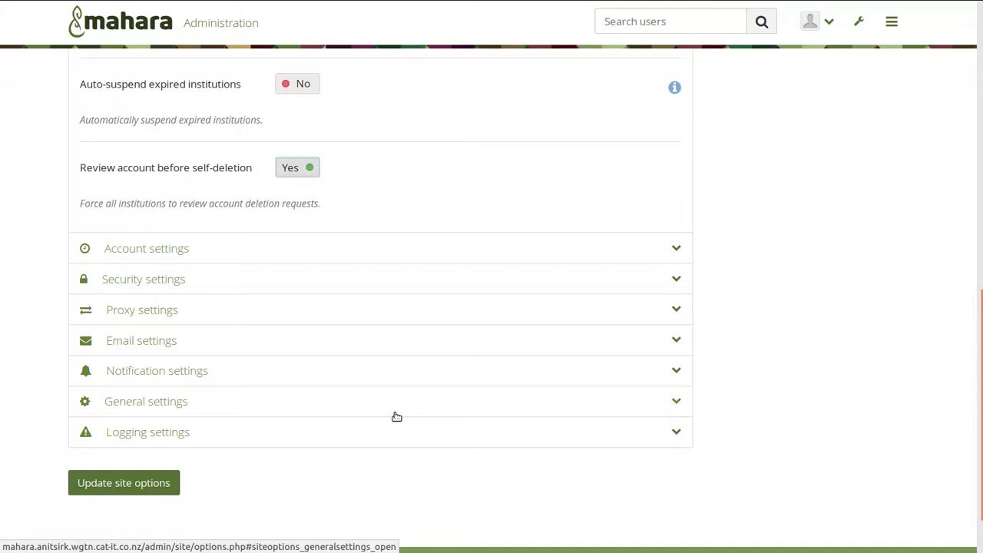
click(141, 484)
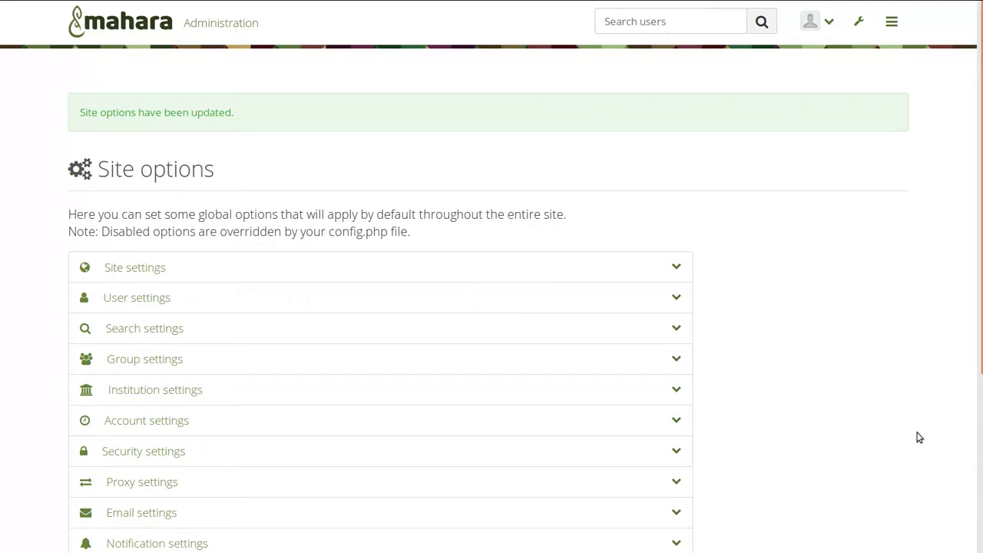
- Open the site's current privacy statement for editing from the legal settings and set its new version to 1.1
mouse_move(852, 7)
click(860, 23)
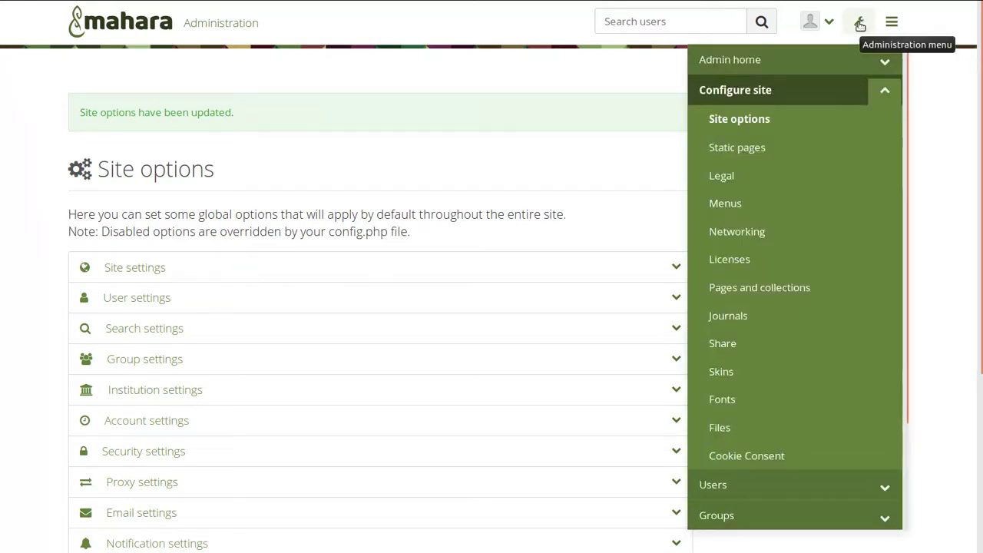
click(727, 178)
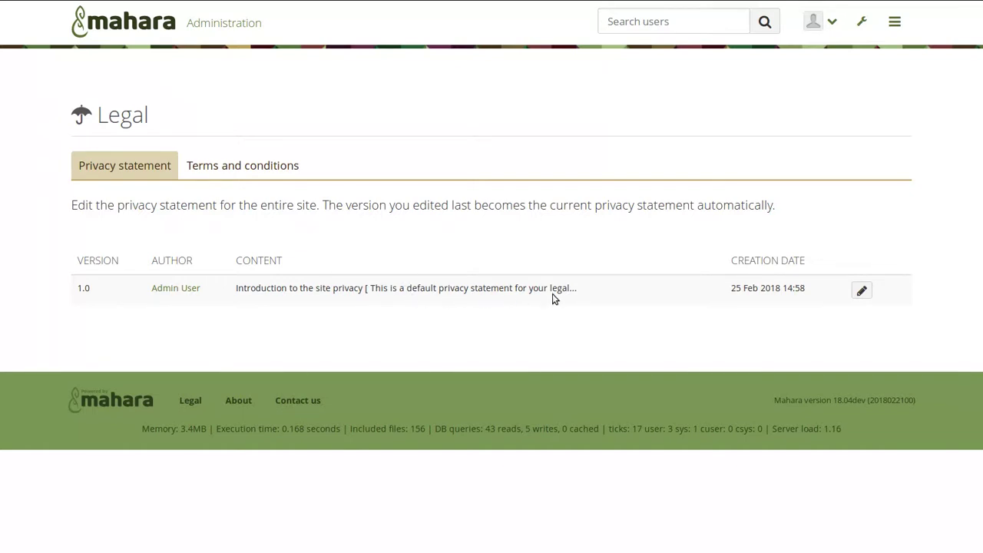
click(862, 291)
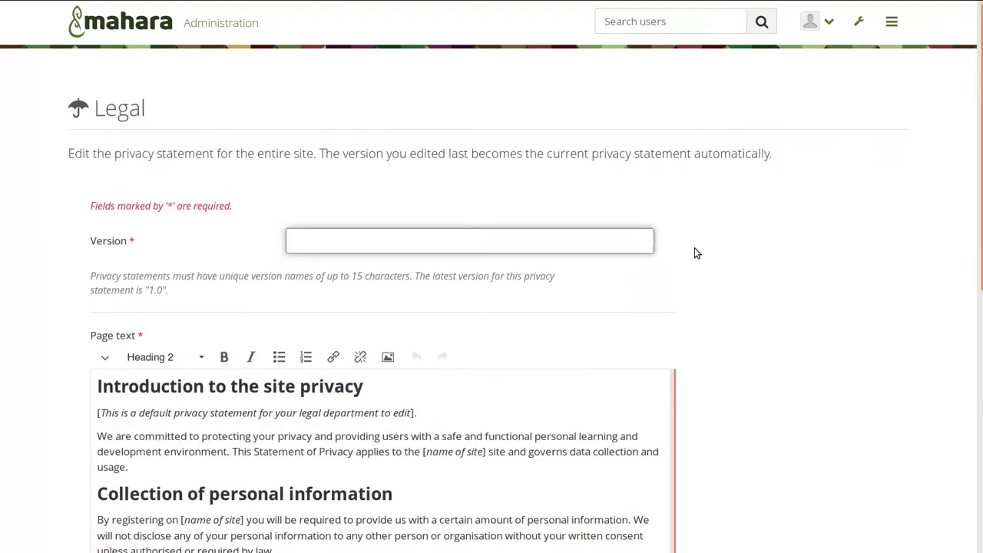
scroll(696, 254, down, 1)
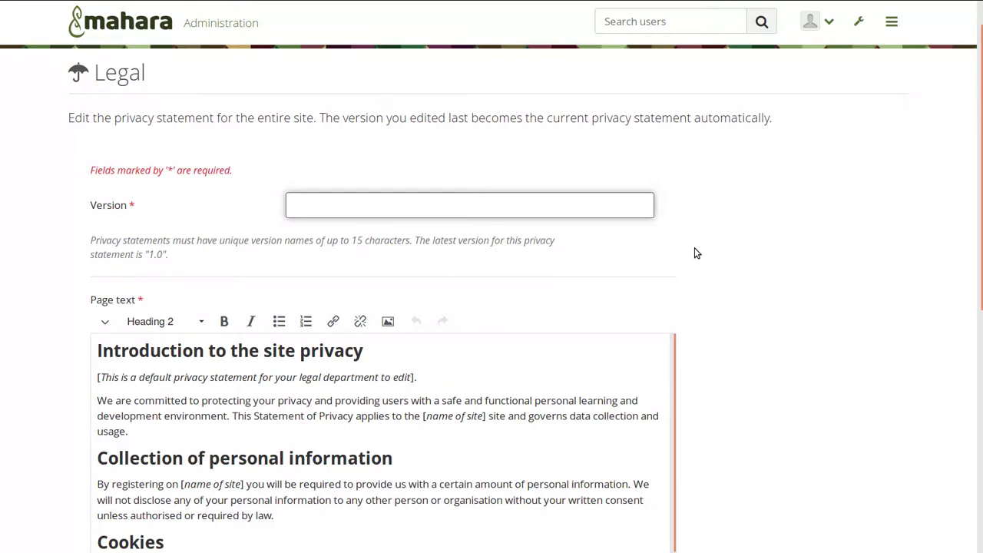
text(1.1)
- Shorten the first heading of the privacy statement to "Introduction"
scroll(751, 325, down, 5)
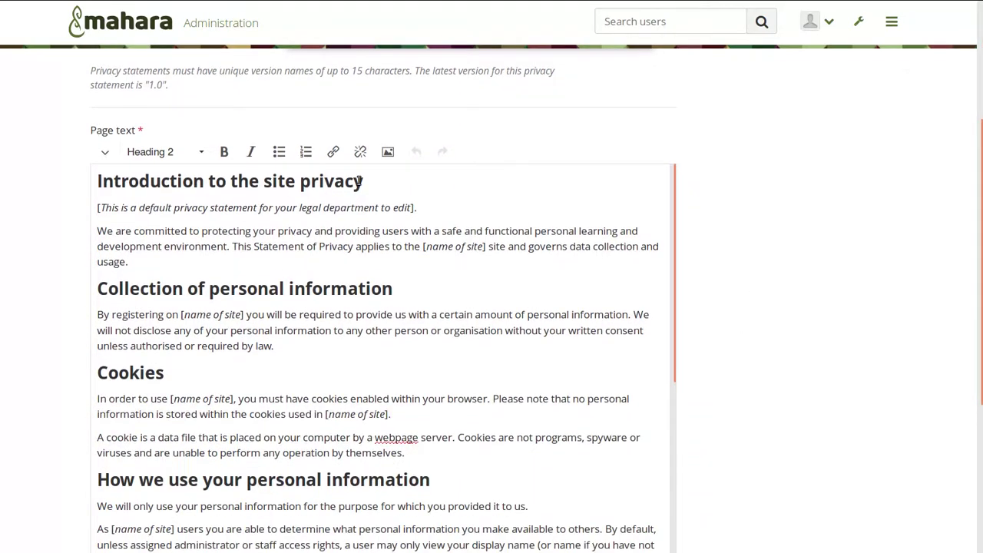
drag(368, 181, 206, 182)
key(BackSpace)
- Delete the bracketed default-statement note under the Introduction heading and save the privacy statement
drag(419, 207, 76, 218)
key(BackSpace)
key(BackSpace)
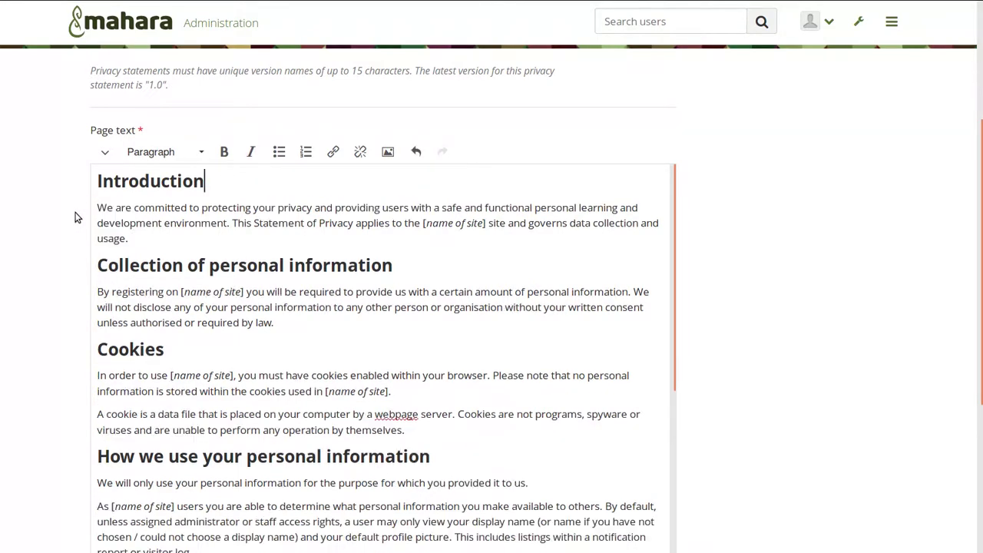
scroll(89, 321, down, 3)
scroll(89, 321, down, 2)
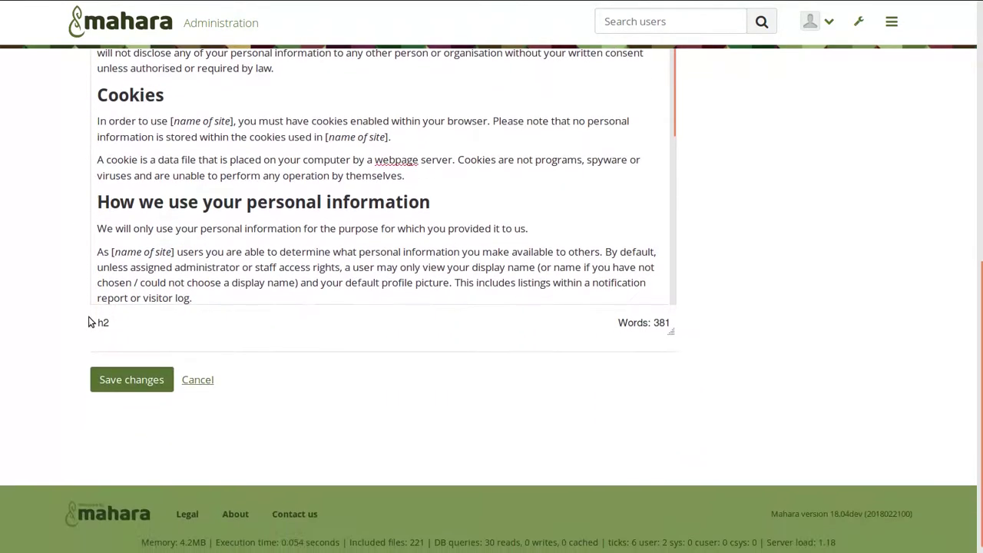
click(131, 384)
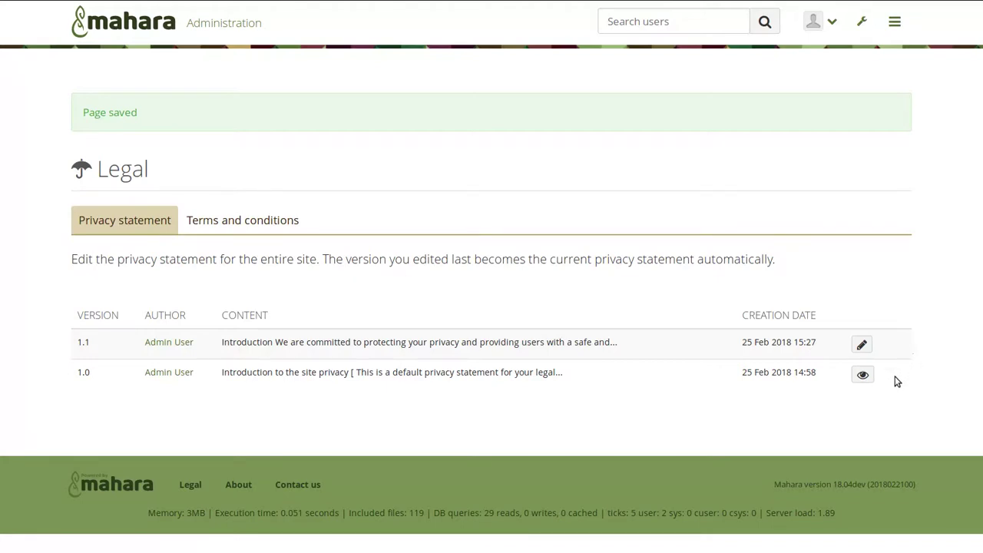
- View the full text of the old privacy statement, version 1.0
click(863, 376)
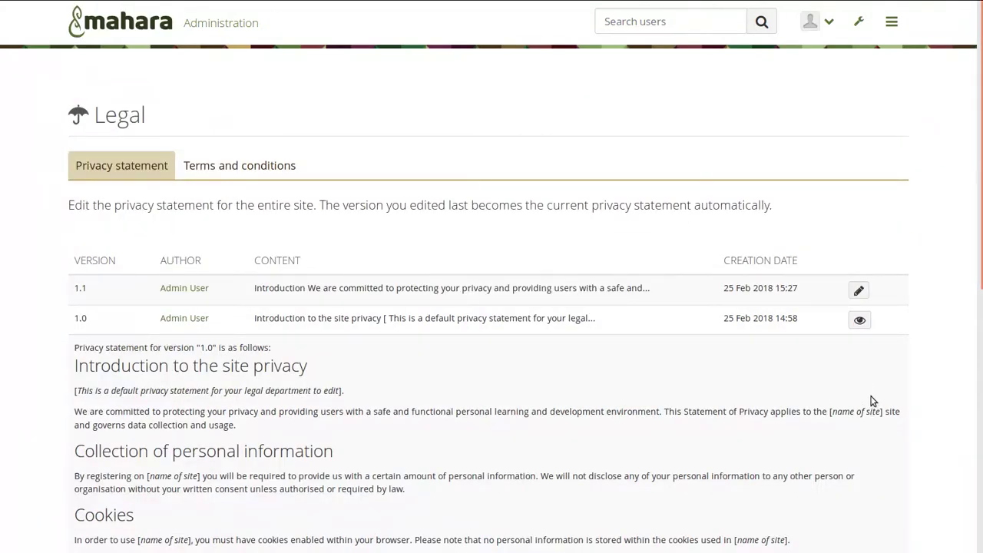
scroll(869, 397, down, 2)
scroll(868, 397, down, 1)
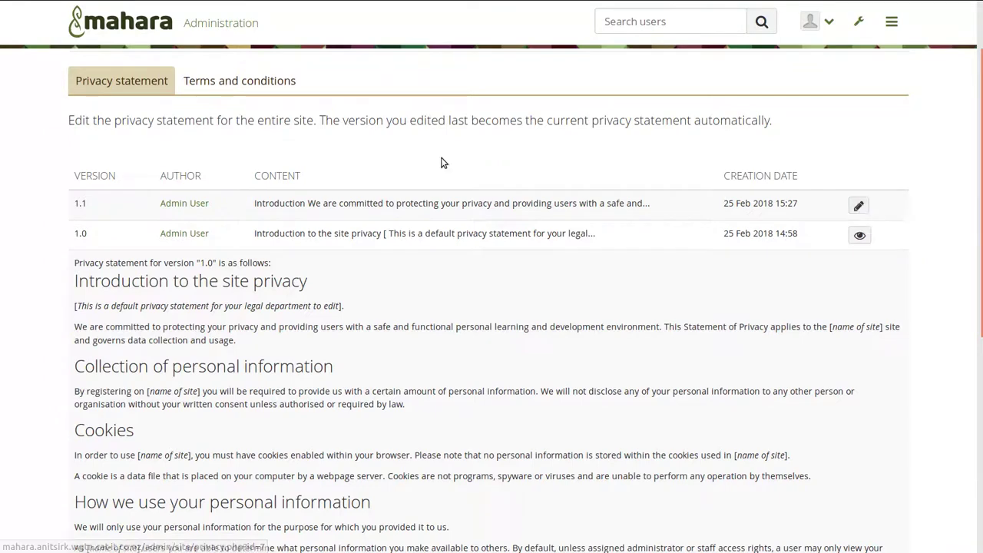
scroll(438, 160, up, 2)
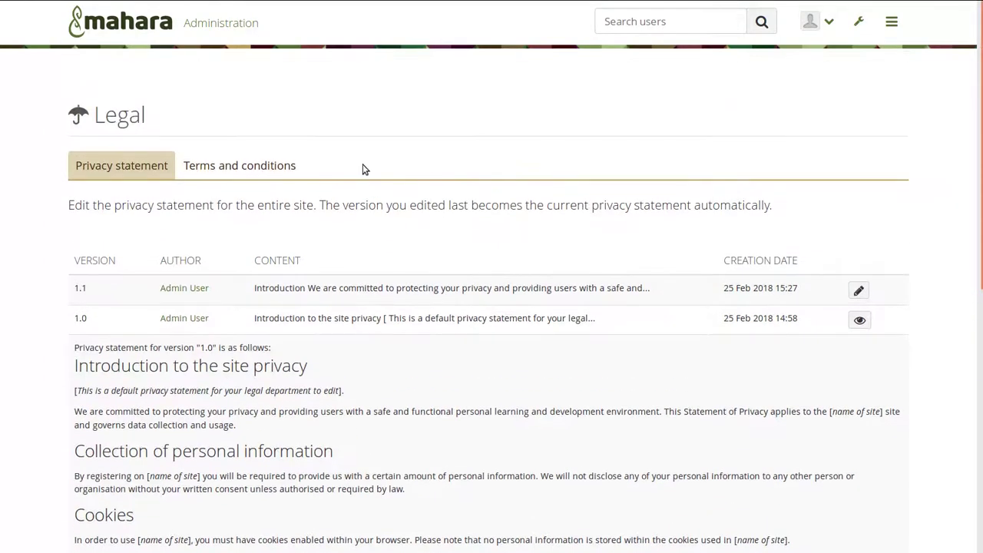
- Open the site's terms and conditions for editing and set the new version to 1.0.1
click(247, 172)
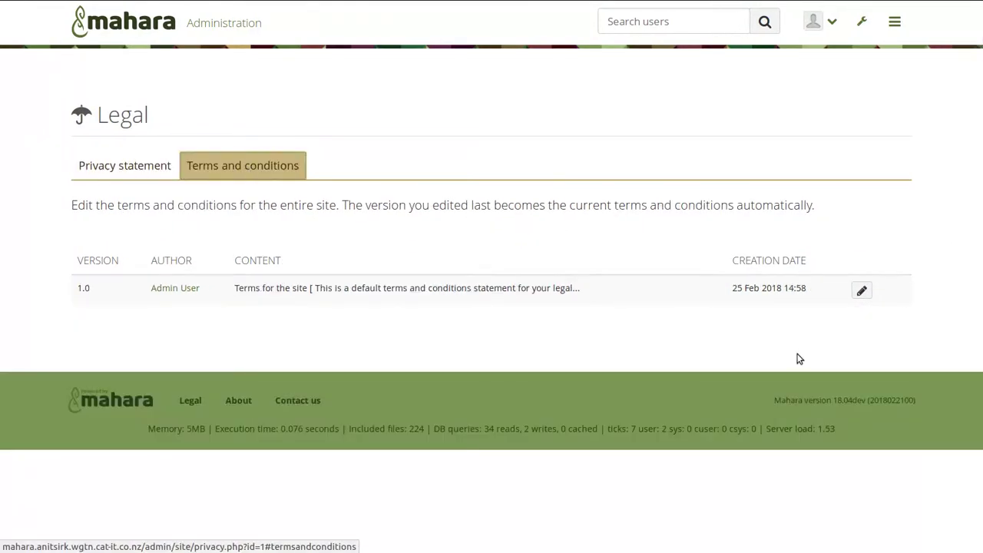
click(862, 291)
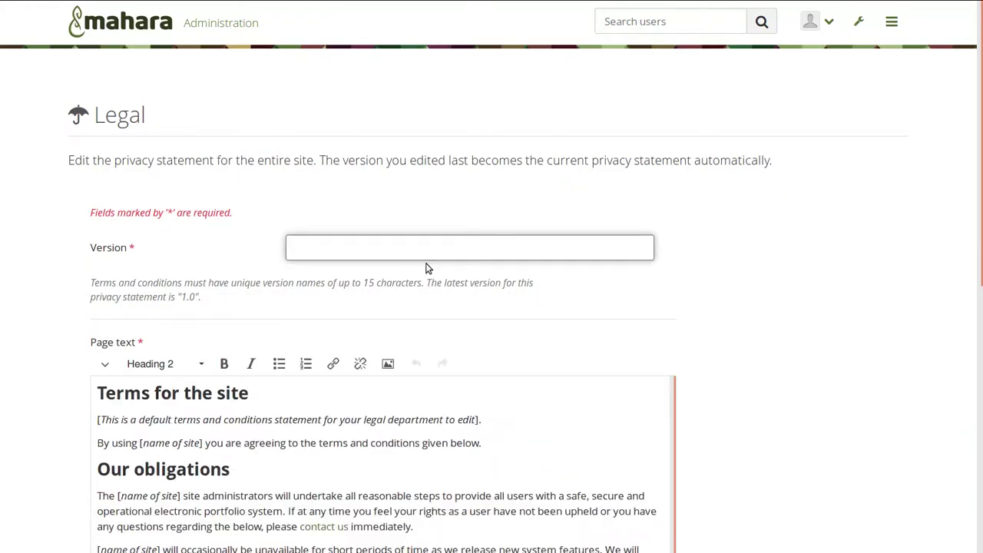
text(1.2)
key(BackSpace)
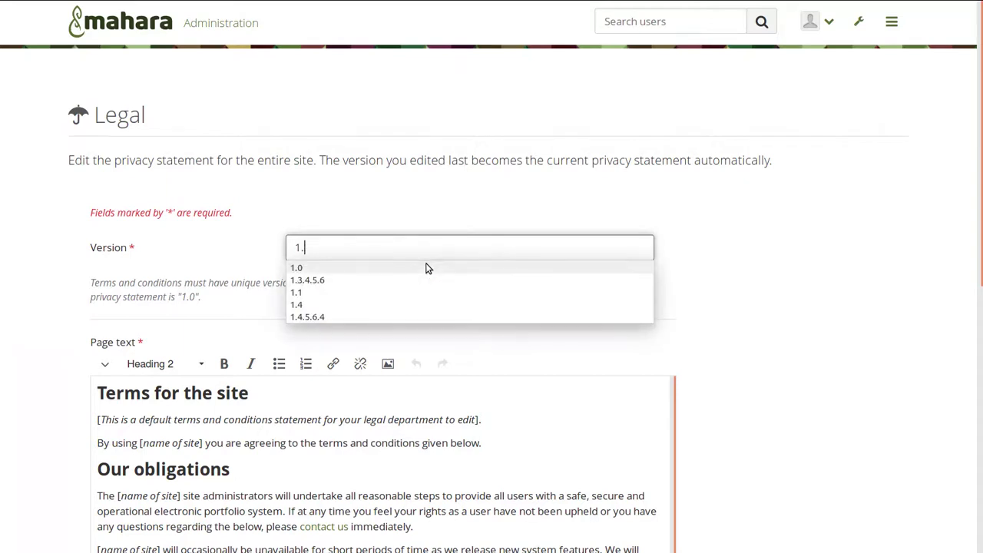
text(0)
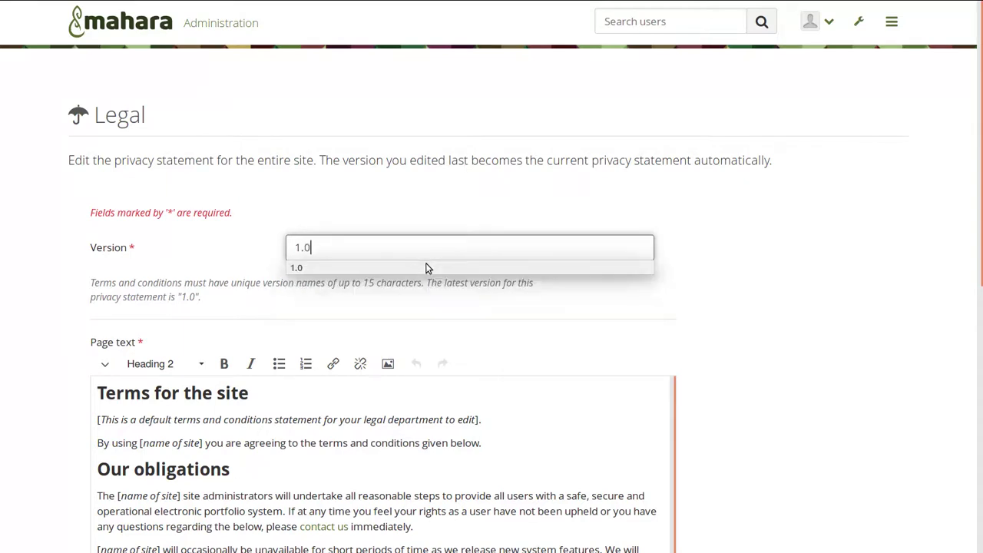
text(.1)
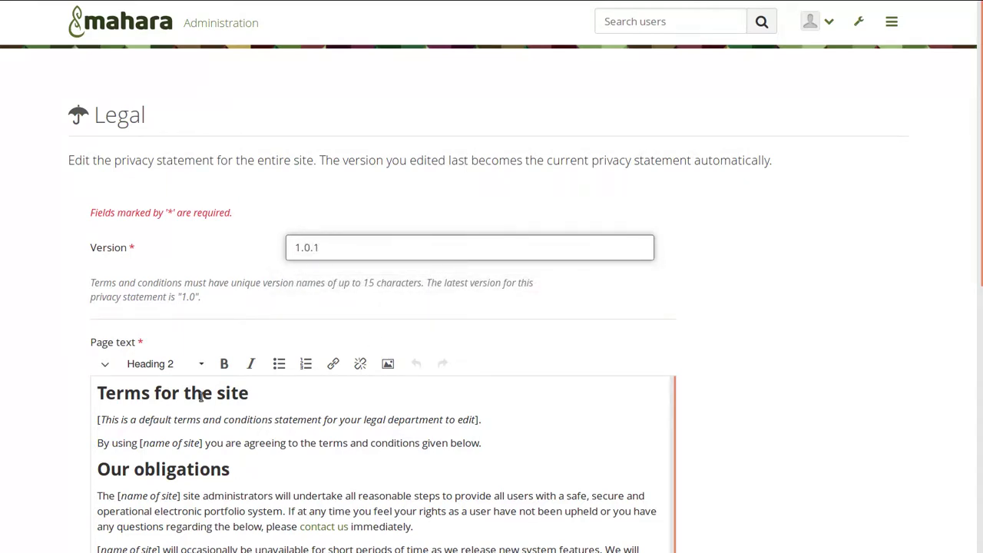
- Change the first heading of the page text to "Terms and conditions for the site"
drag(155, 393, 388, 394)
text(and)
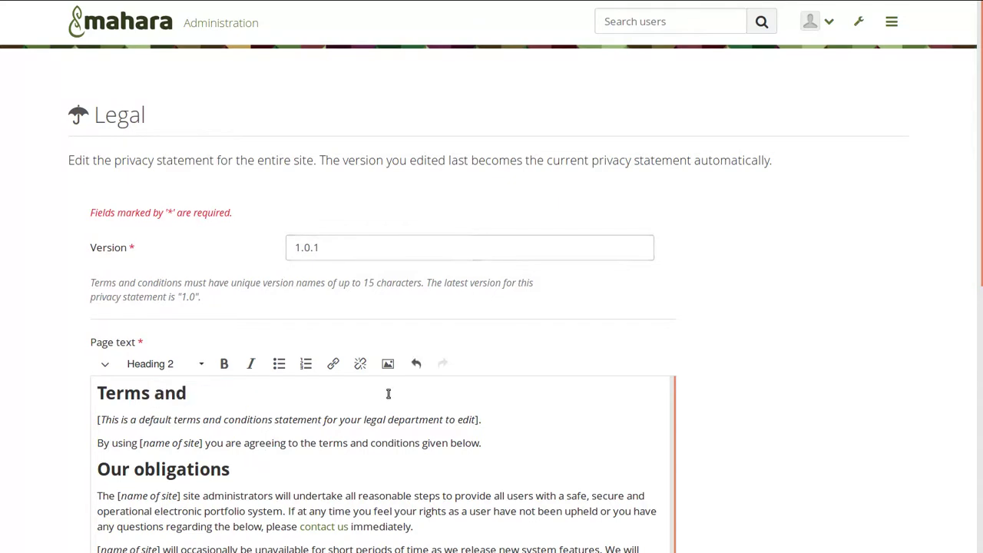
text( conditions for the site)
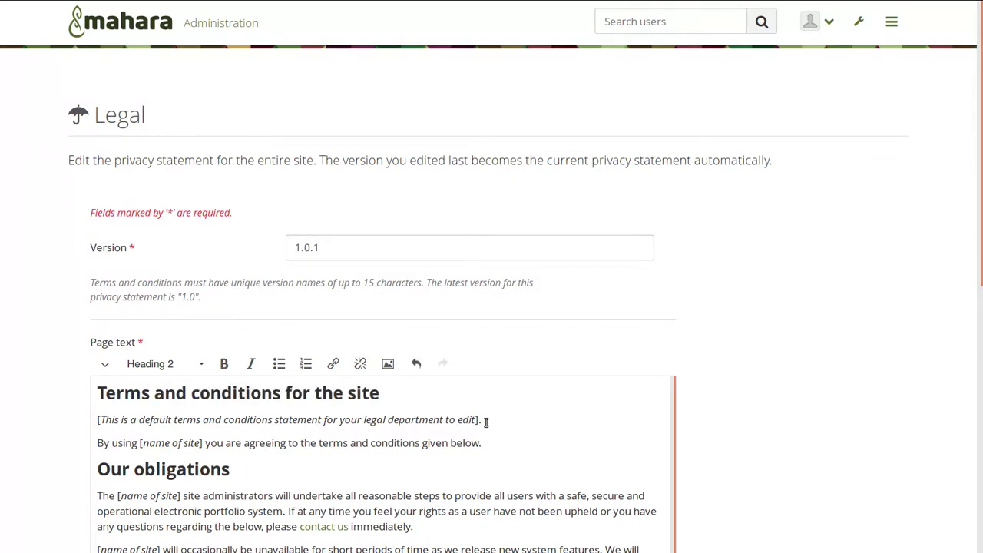
- Delete the bracketed default-statement note below the first heading and save the terms and conditions
drag(485, 421, 85, 421)
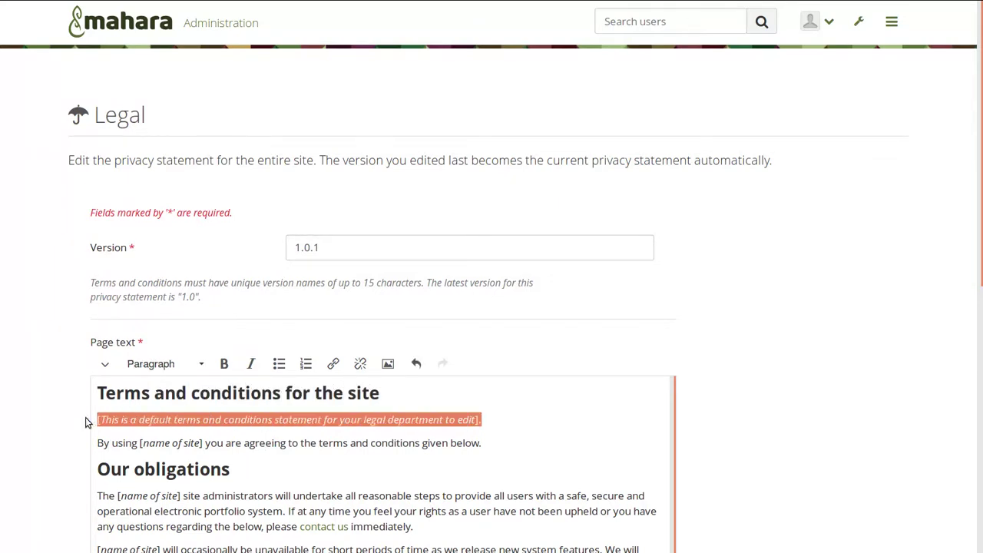
key(BackSpace)
key(BackSpace)
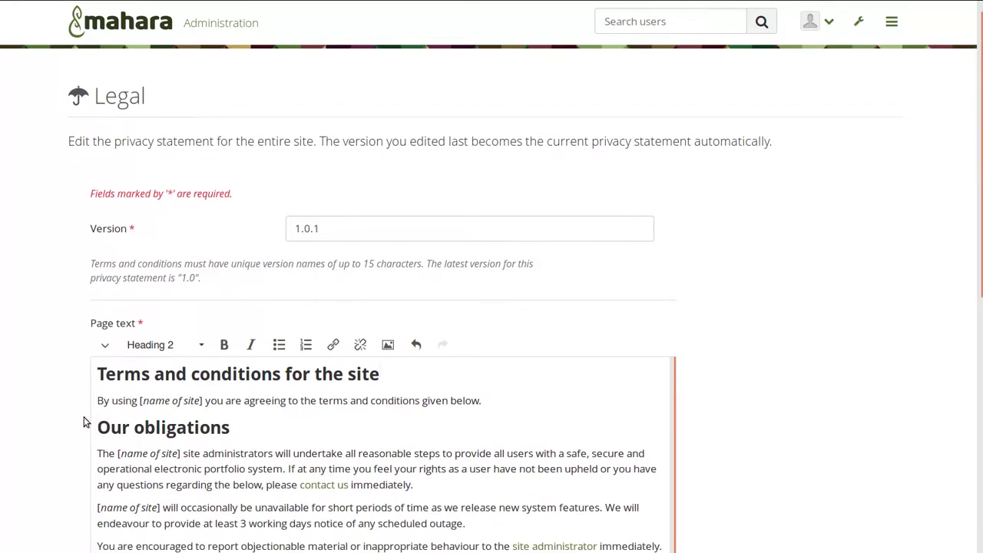
scroll(85, 422, down, 6)
click(130, 368)
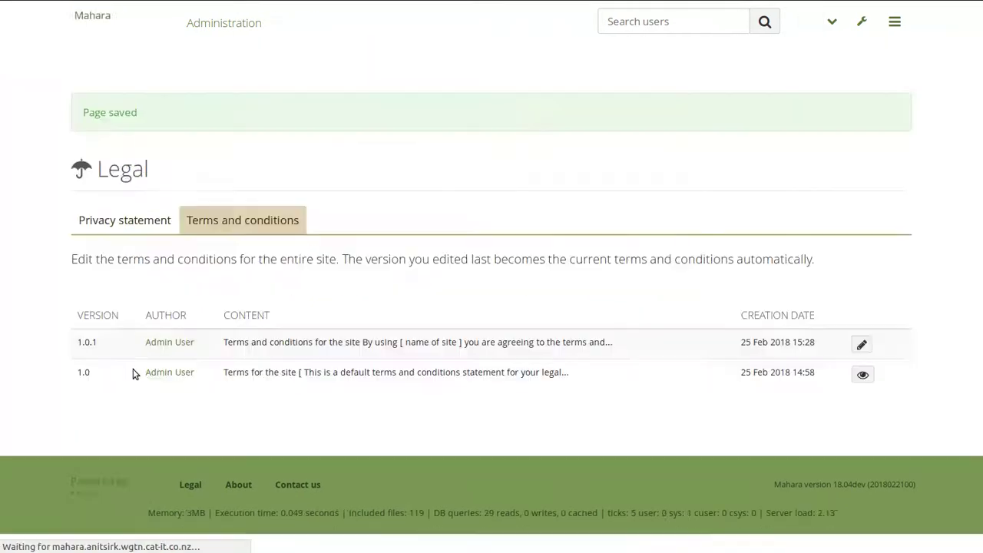
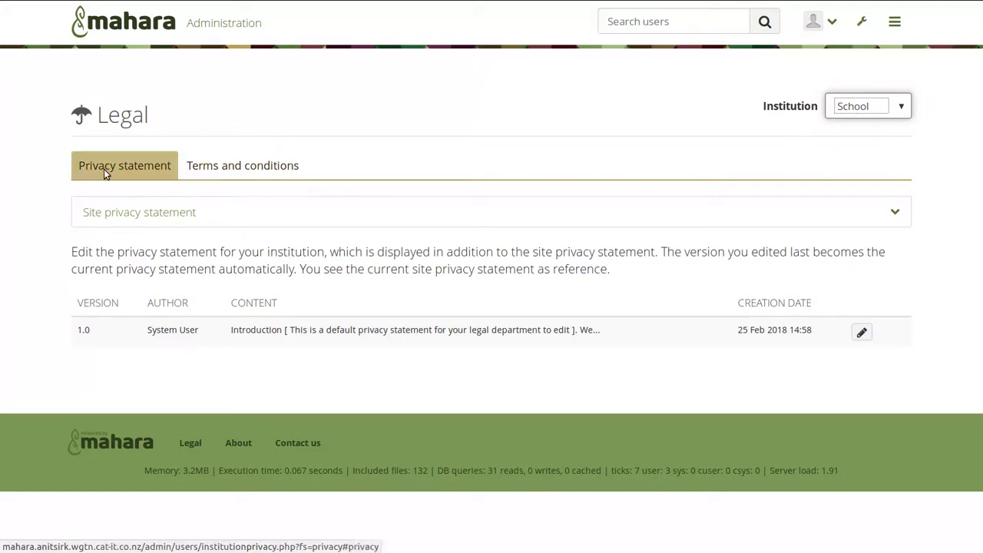
- Review the School institution's terms and conditions, and the University institution's terms and conditions and privacy statement entries
click(219, 167)
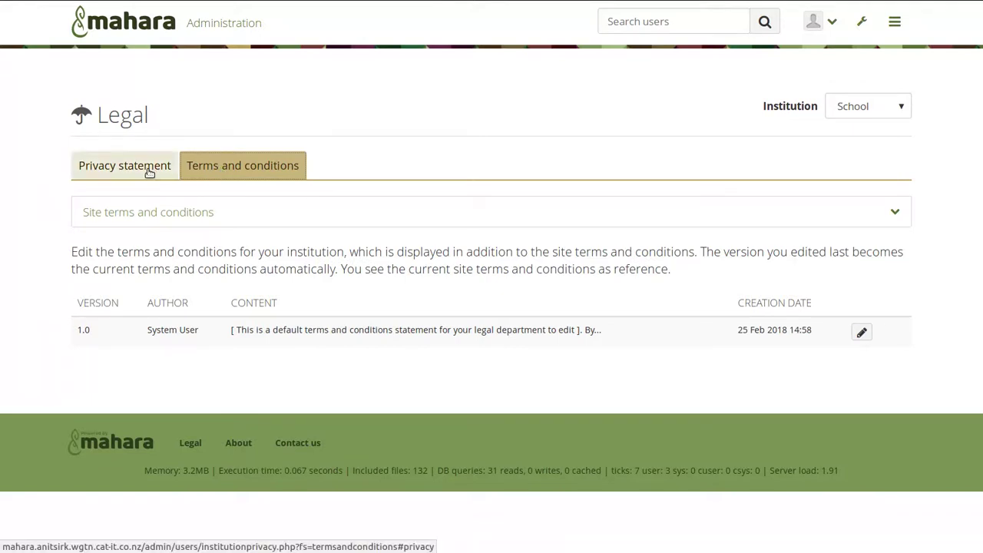
click(897, 109)
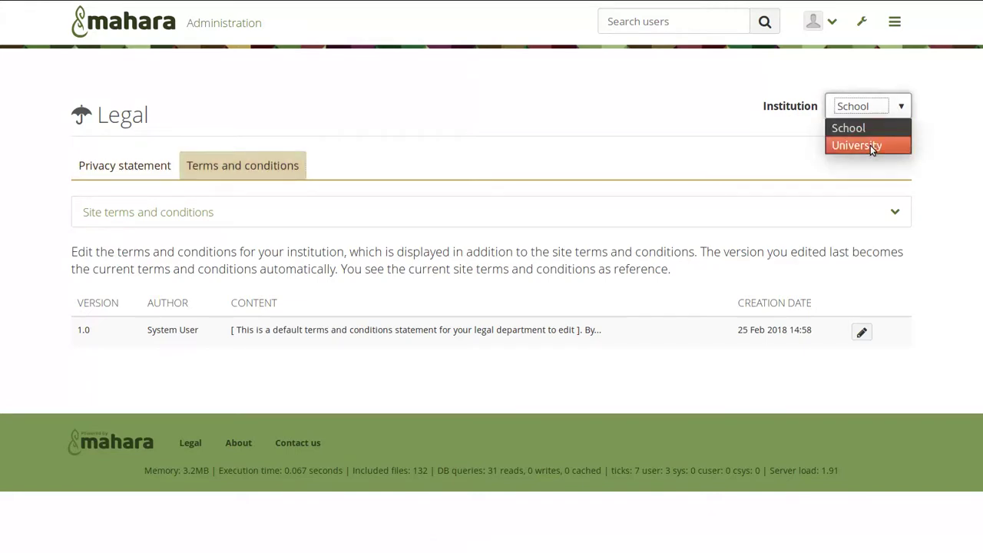
click(871, 145)
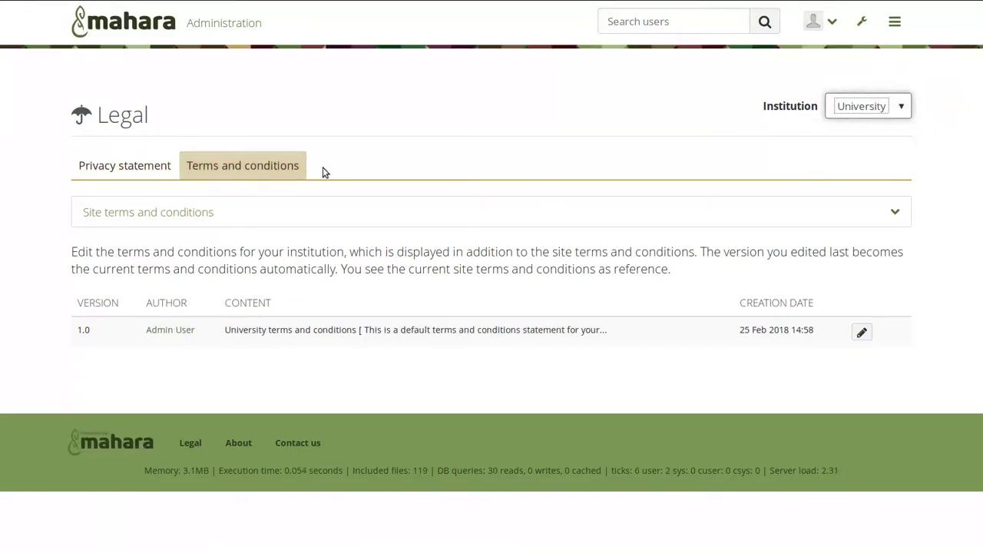
click(136, 166)
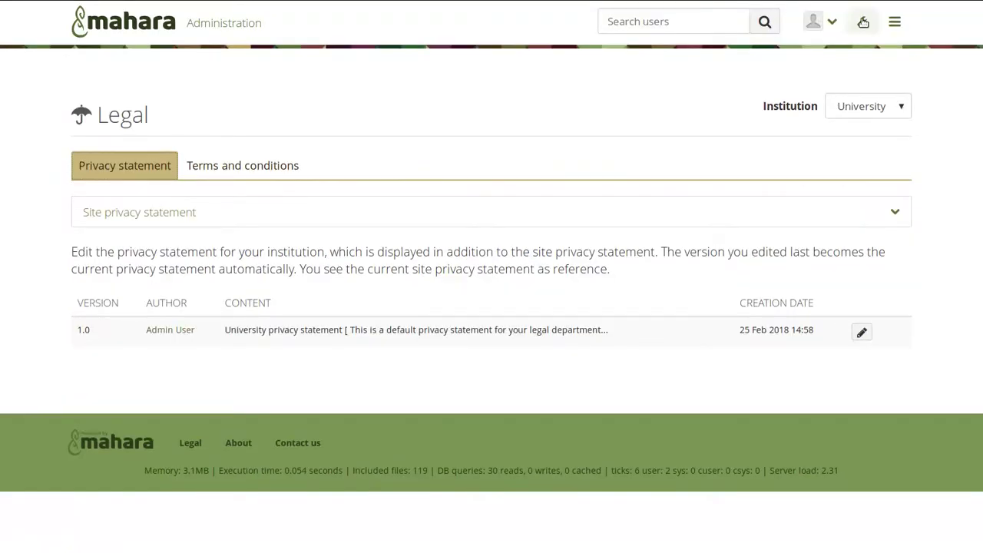
- Find user0002 in the administration user search and log in as this user from the account settings
click(864, 22)
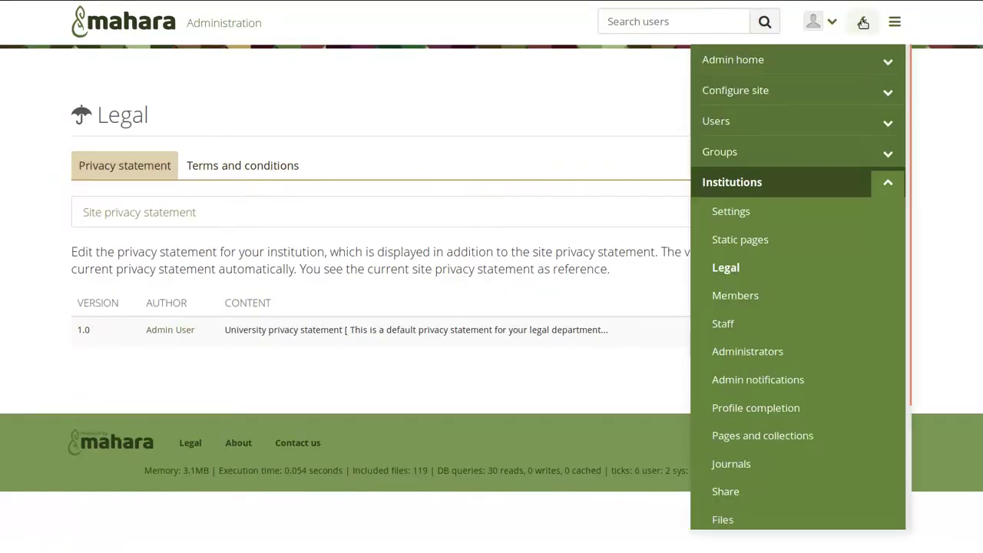
click(889, 125)
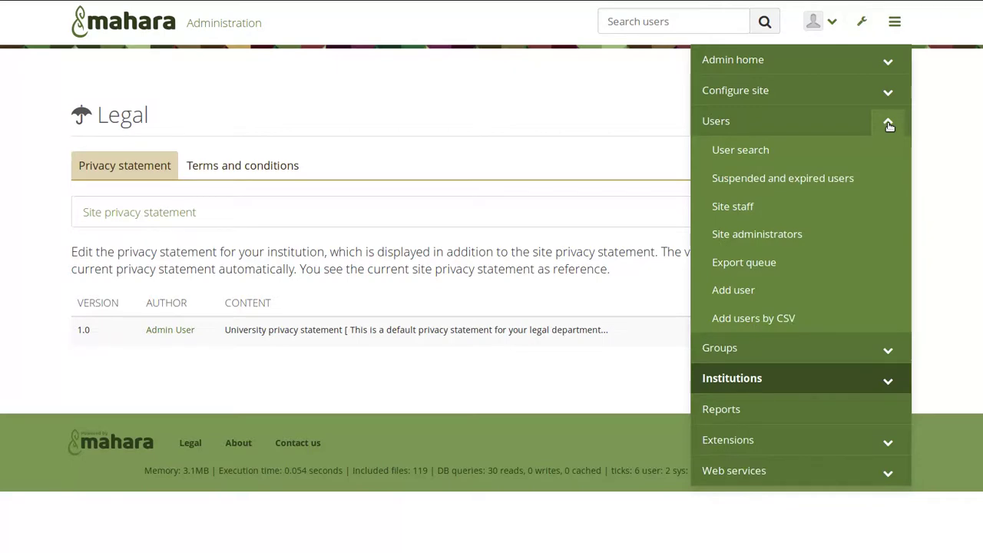
click(749, 150)
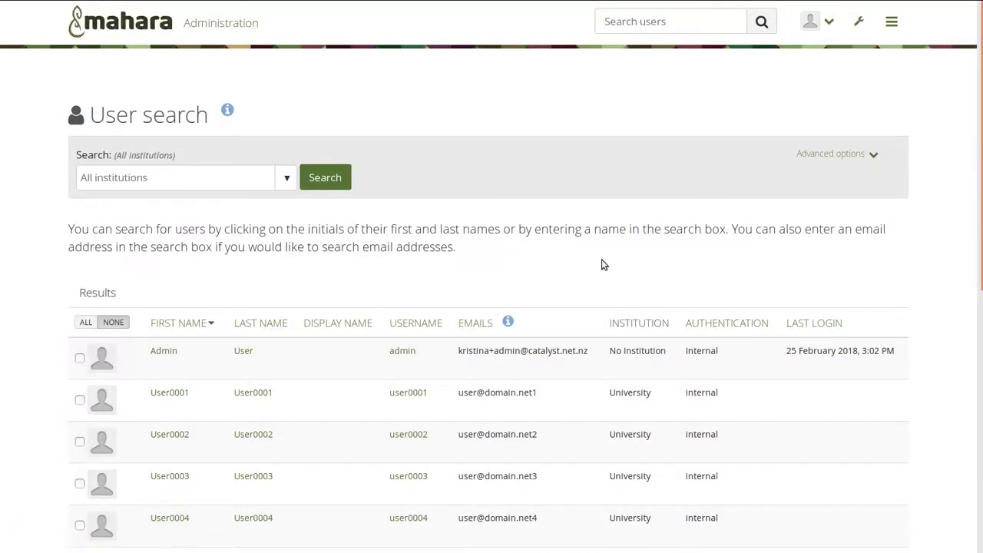
scroll(603, 265, down, 3)
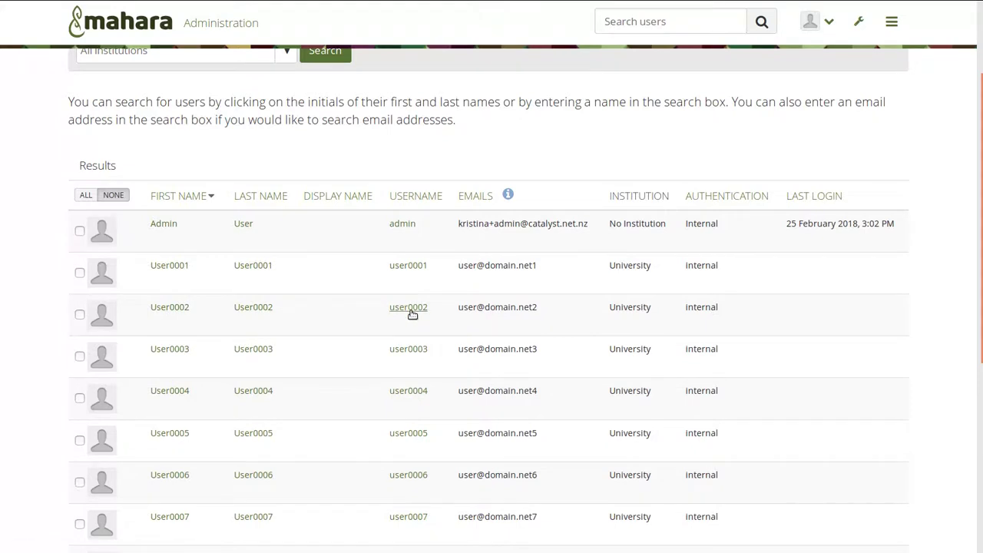
click(412, 311)
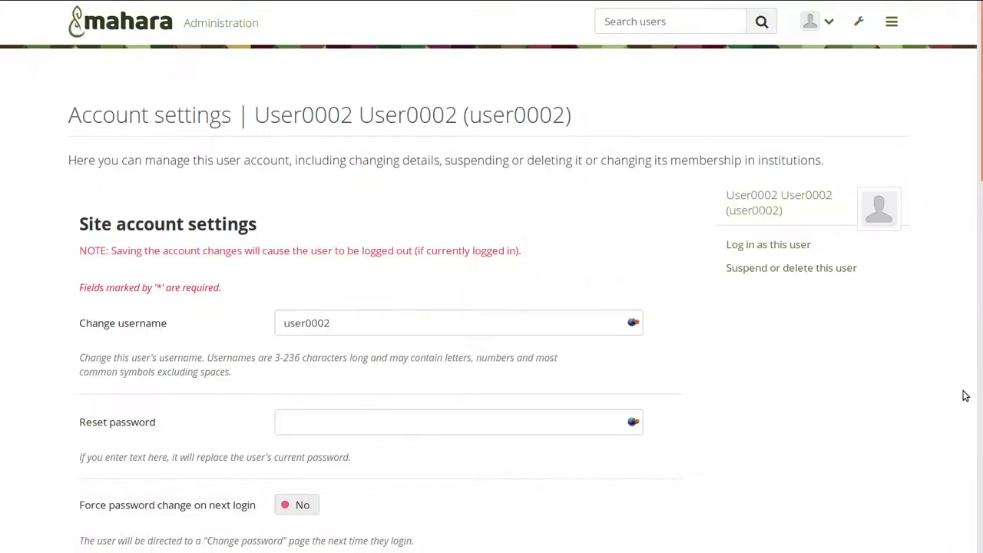
click(774, 246)
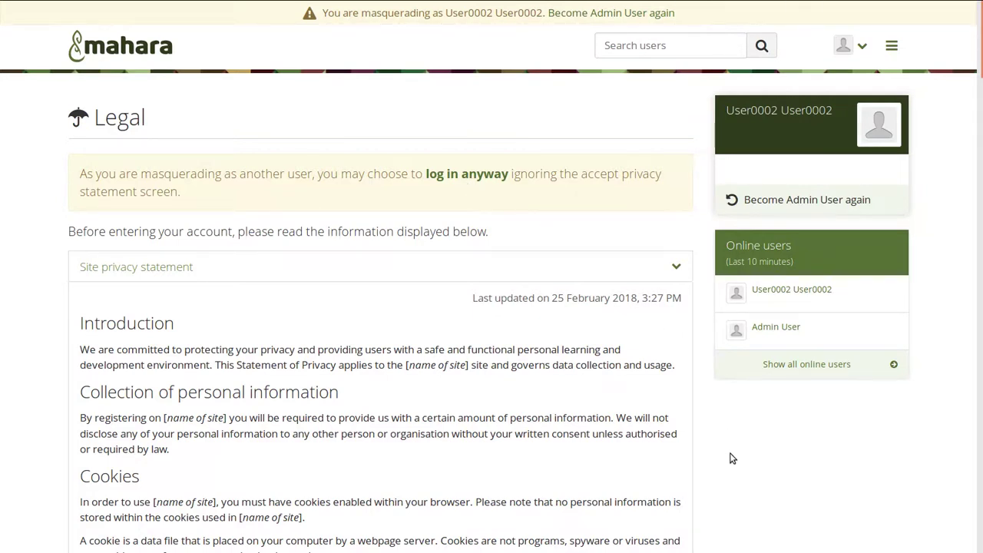
- Look over the statements requiring consent, collapsing the site privacy statement, site terms and conditions, and institution privacy statement
scroll(728, 443, down, 2)
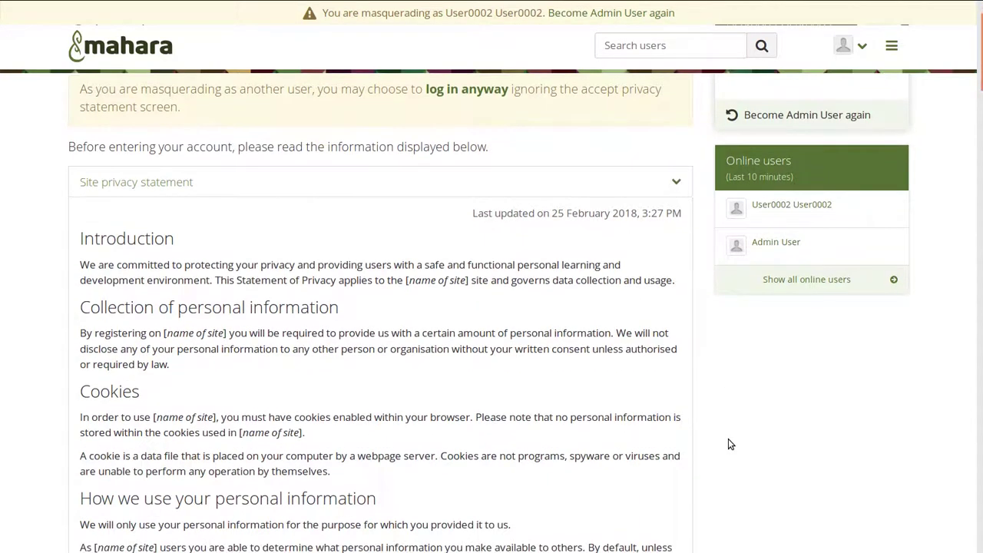
scroll(730, 444, down, 2)
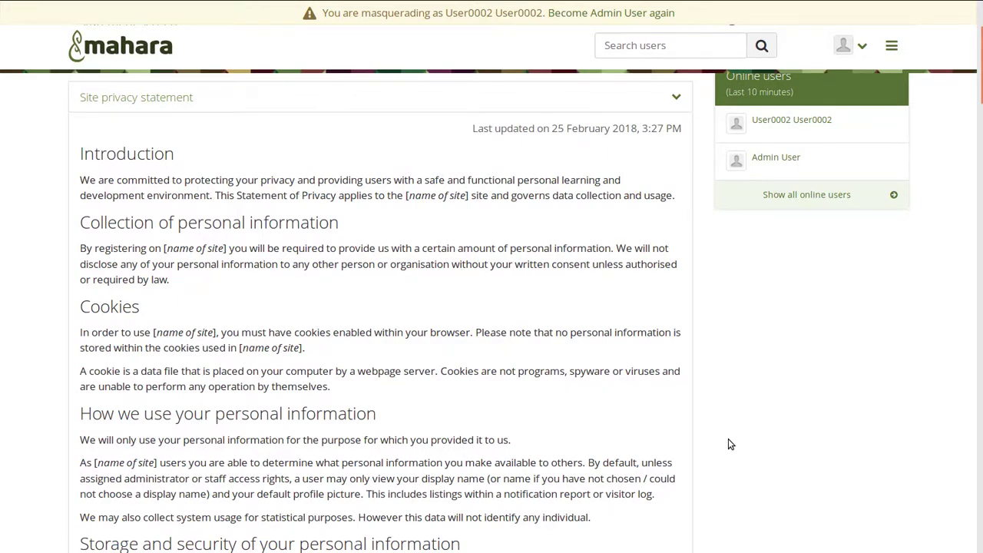
click(301, 103)
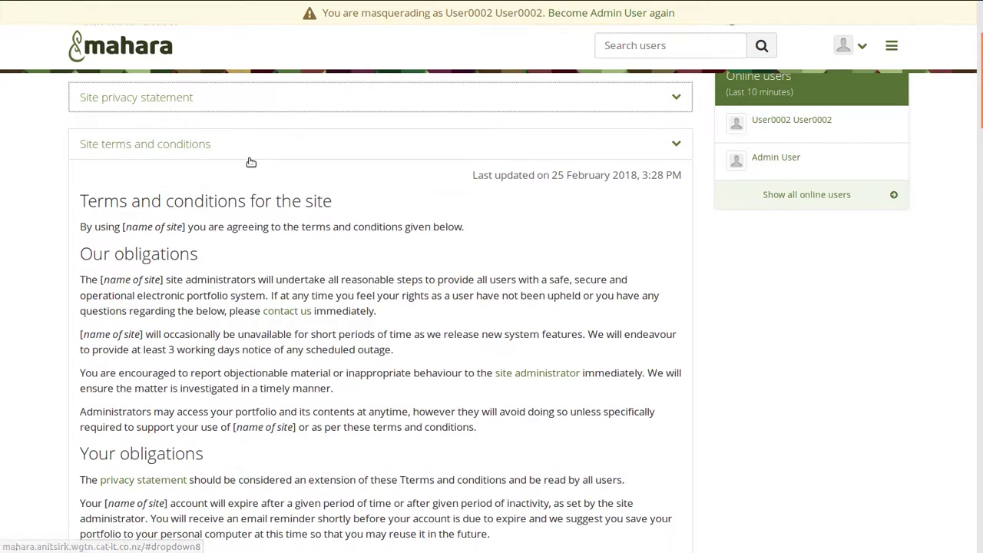
click(254, 152)
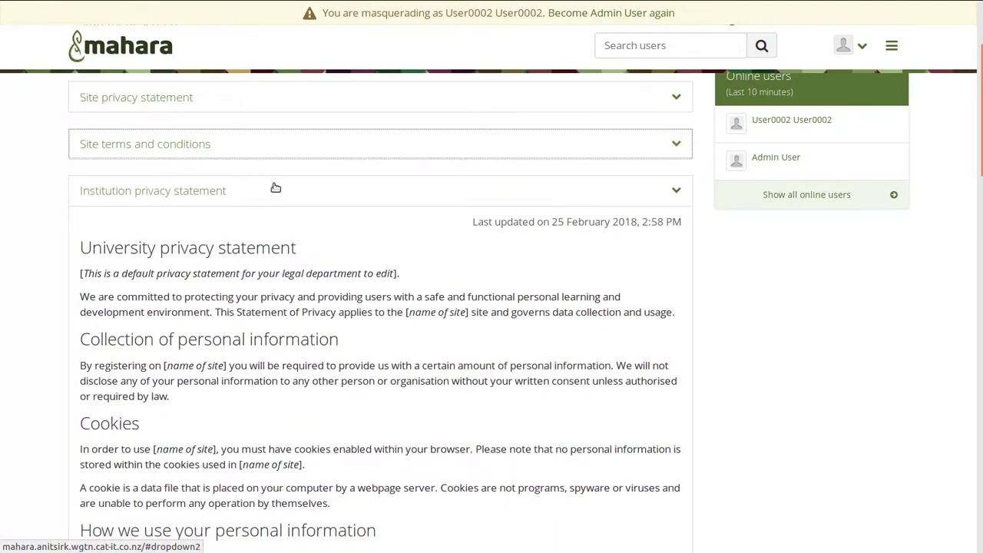
click(275, 189)
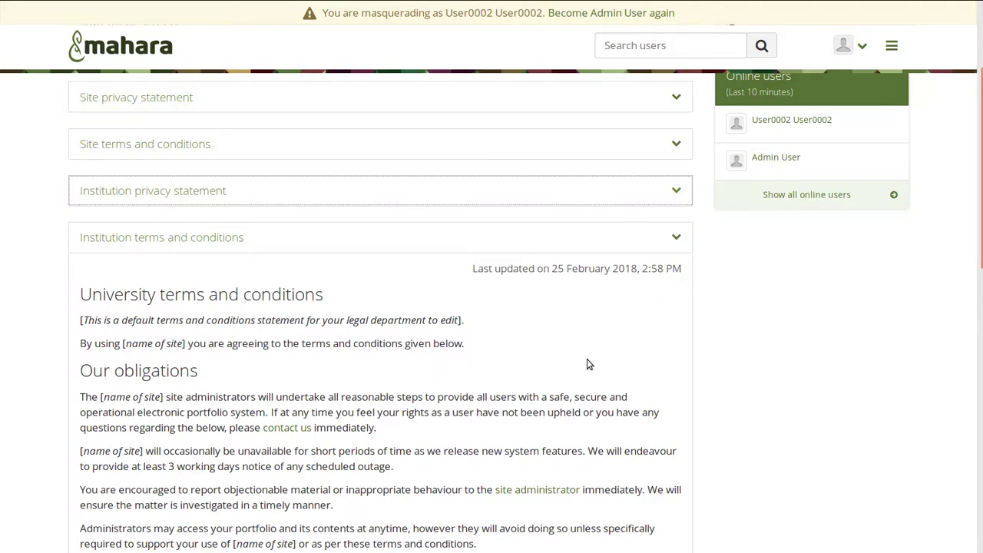
- Consent to the institution terms and conditions and try to save without the other consents, declining the refusal
scroll(587, 359, down, 3)
scroll(587, 359, down, 6)
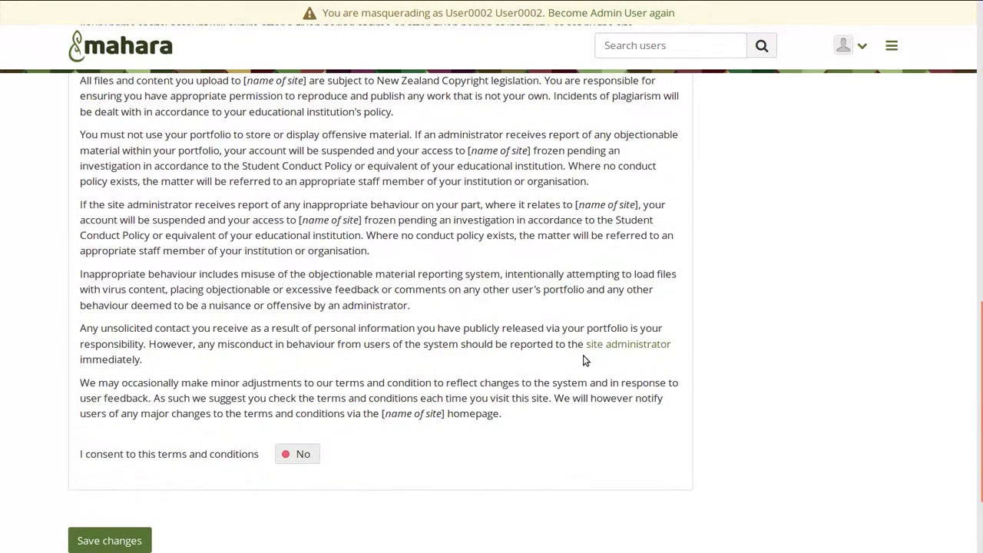
scroll(583, 354, down, 1)
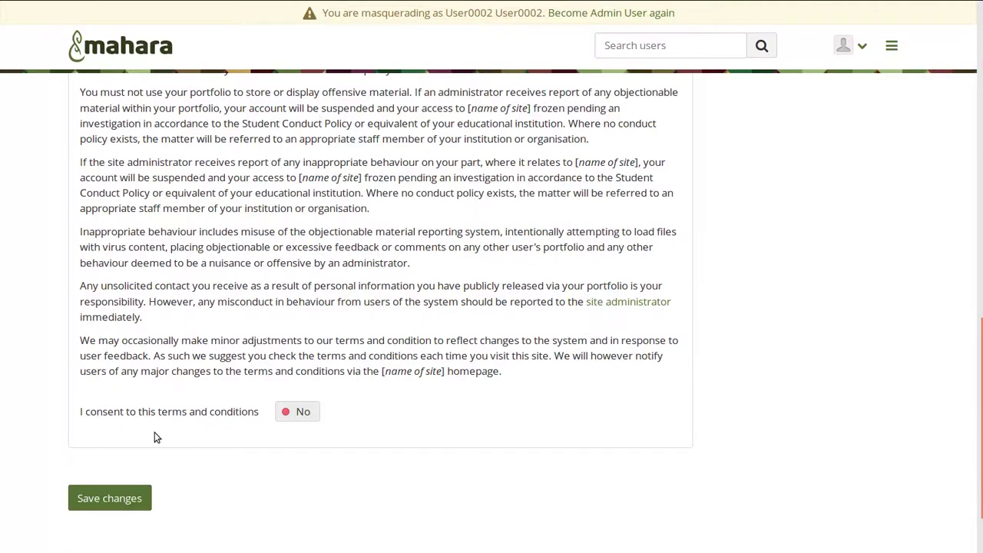
click(302, 413)
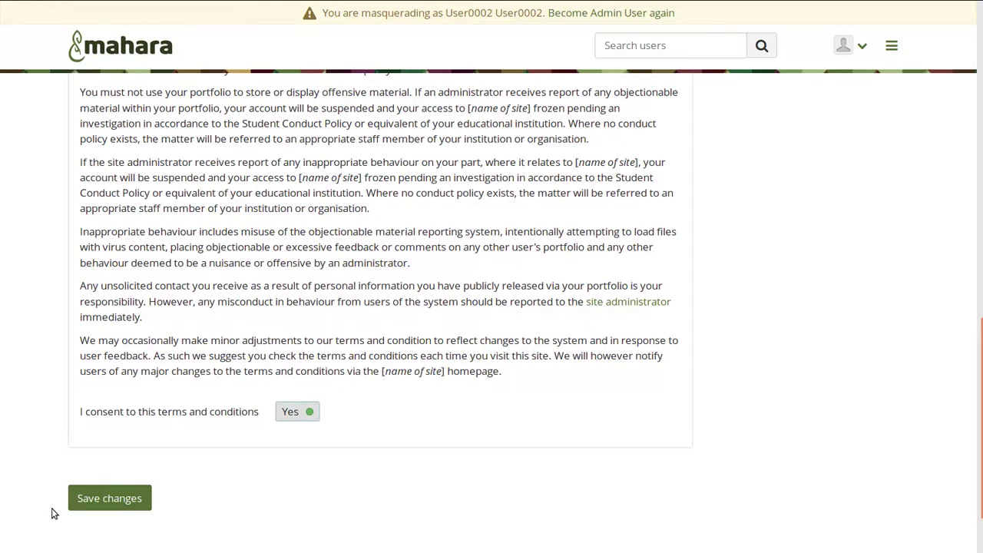
click(109, 500)
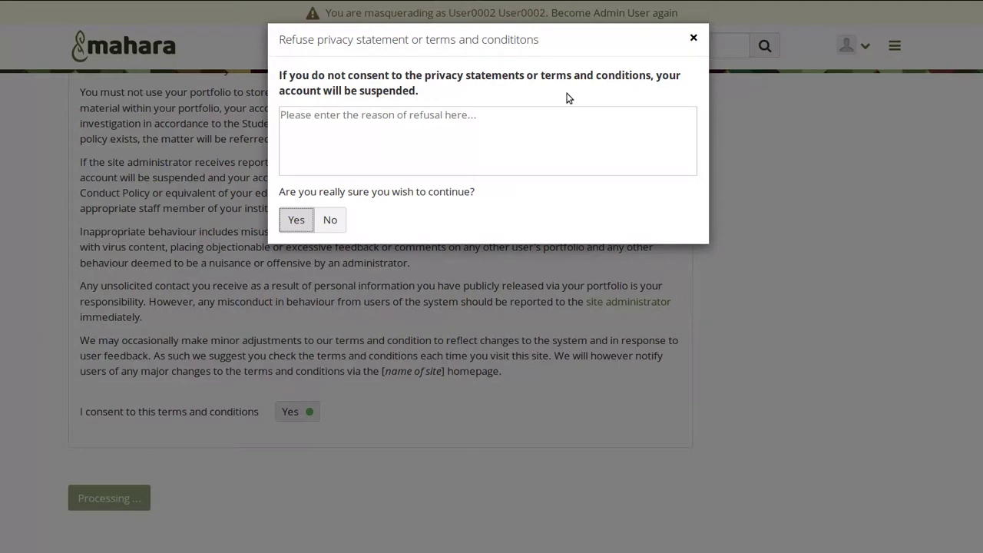
click(330, 221)
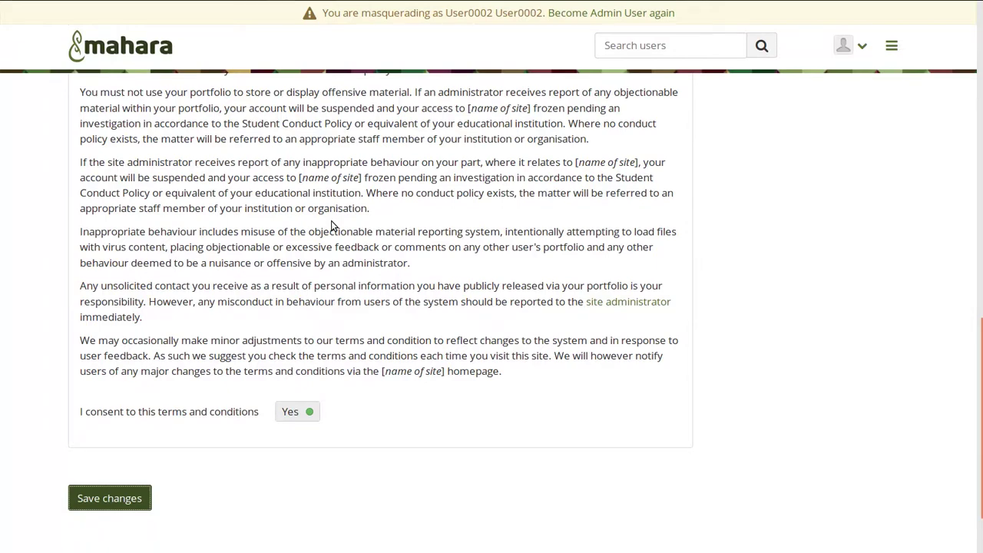
- Expand the institution privacy statement and set its consent to Yes
scroll(333, 225, up, 10)
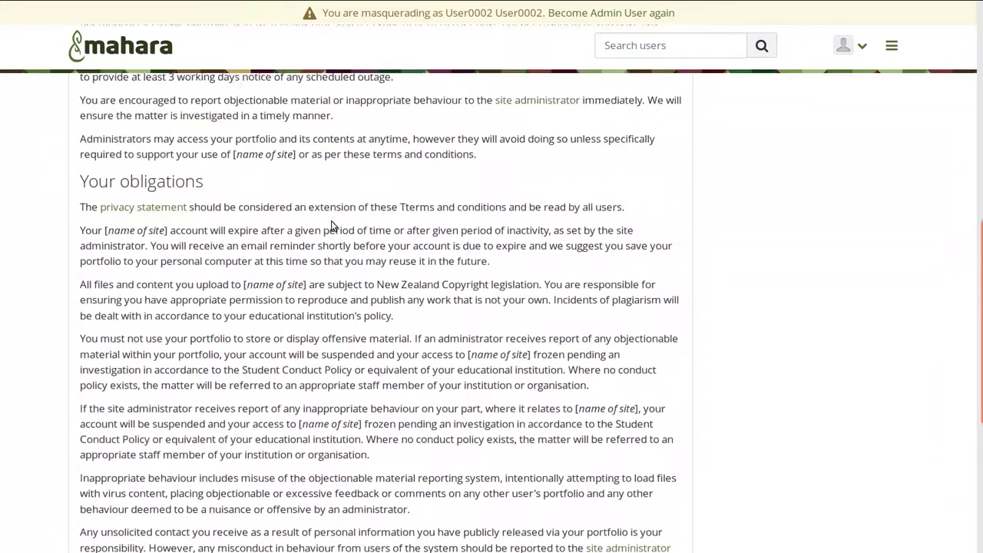
scroll(333, 226, up, 3)
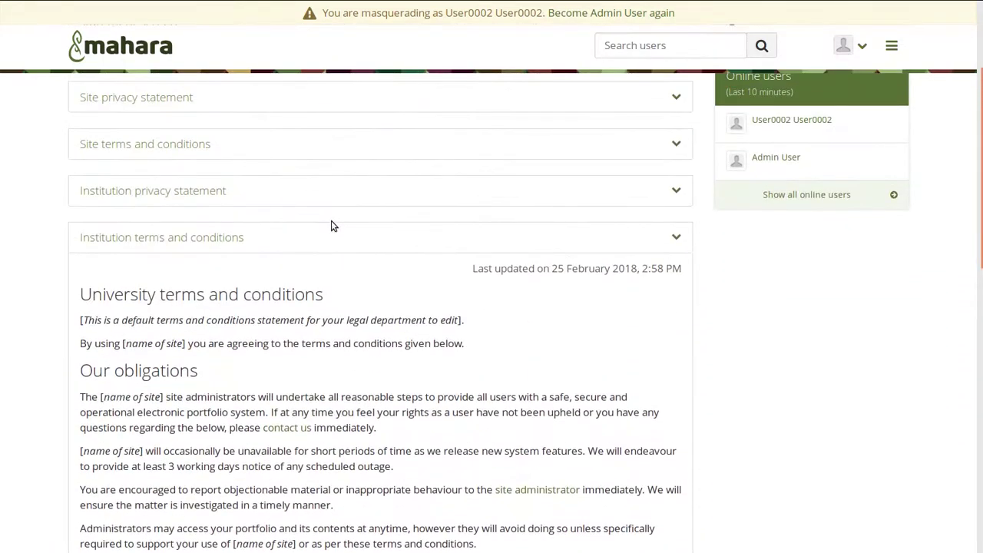
click(338, 192)
scroll(345, 305, down, 10)
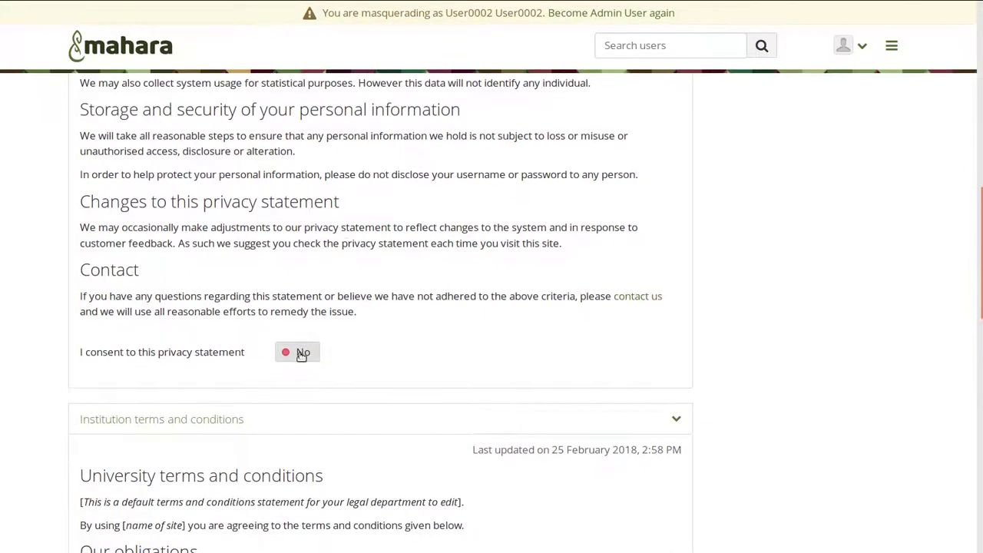
click(301, 355)
- Expand the site terms and conditions and set their consent to Yes
scroll(375, 295, up, 10)
scroll(374, 295, up, 5)
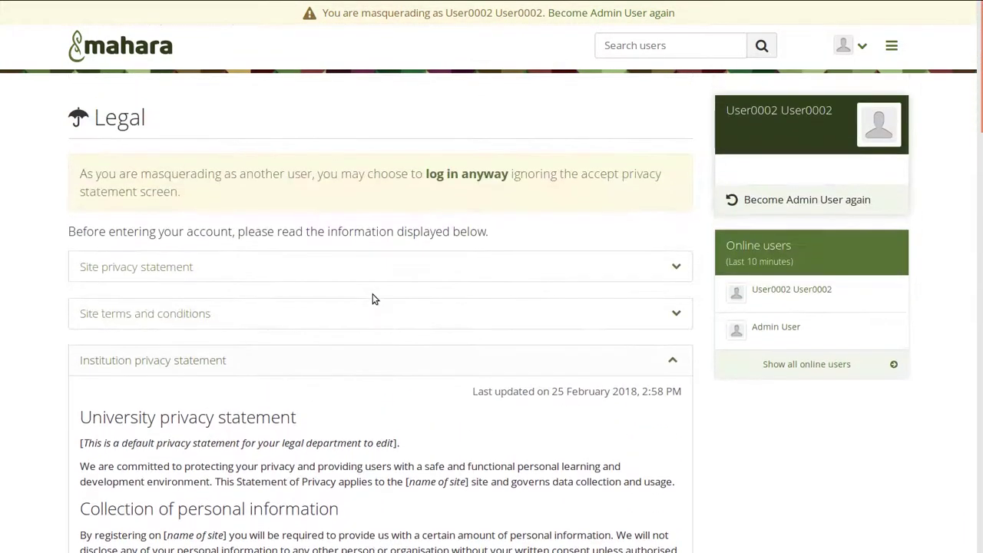
click(327, 317)
scroll(358, 475, down, 10)
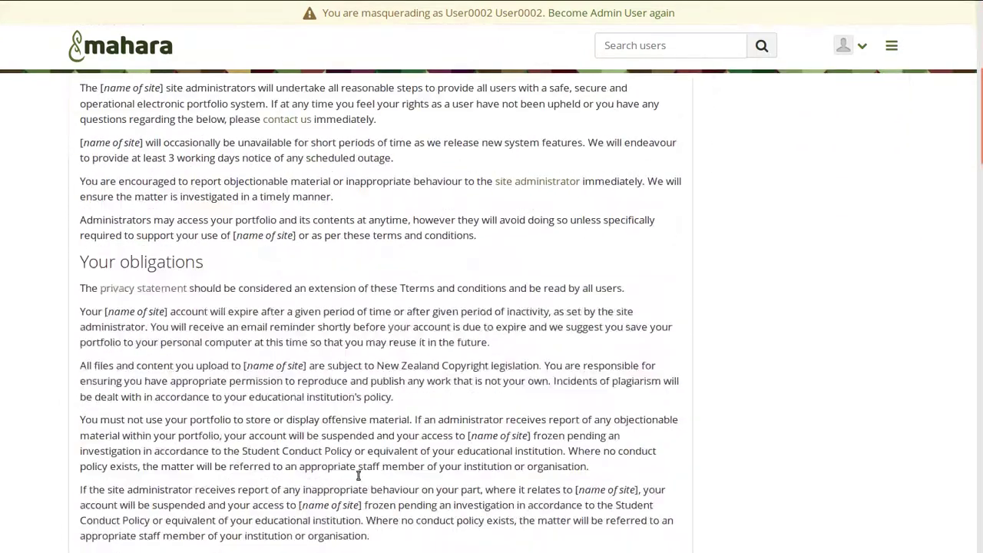
click(303, 253)
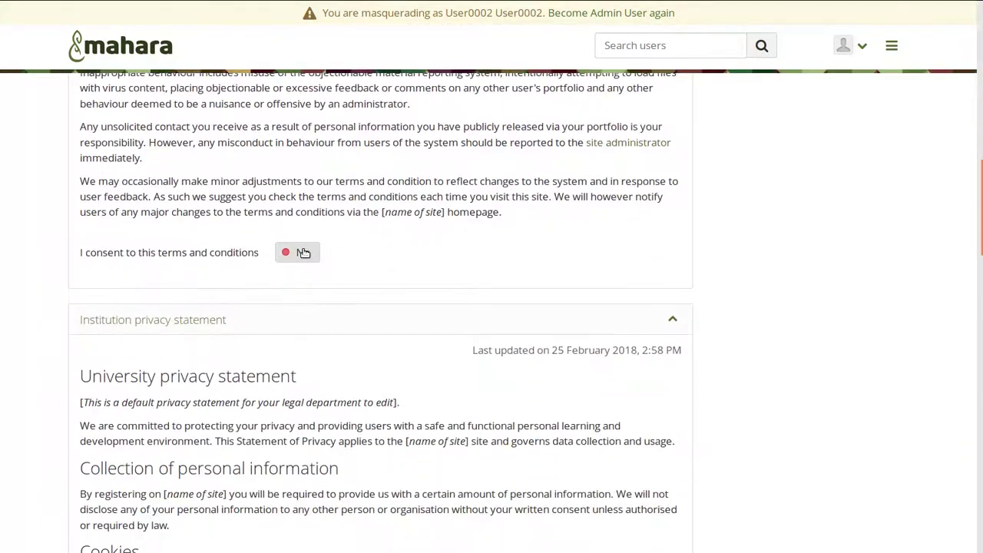
- Expand the site privacy statement and set its consent to Yes
scroll(420, 212, up, 3)
scroll(420, 212, up, 10)
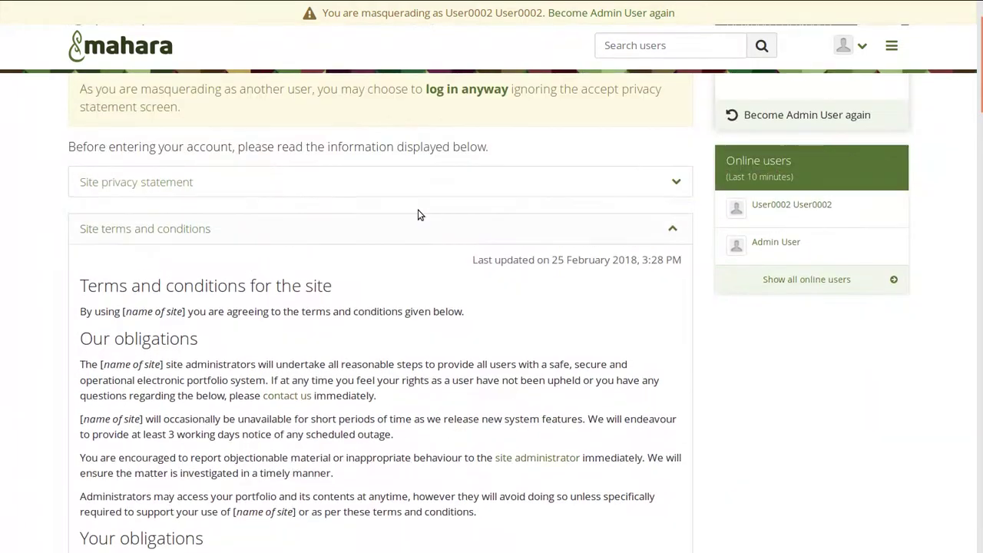
click(395, 177)
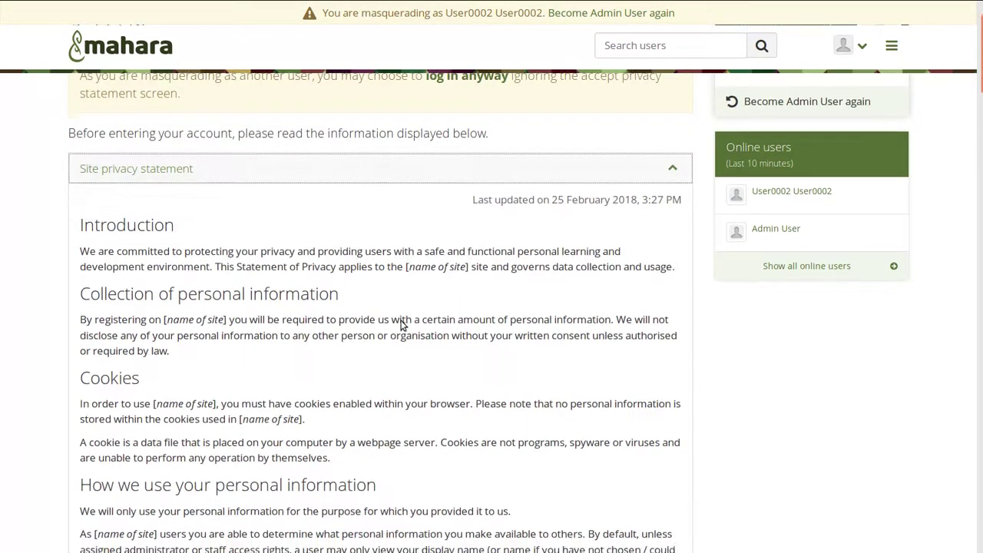
scroll(400, 325, down, 6)
click(301, 282)
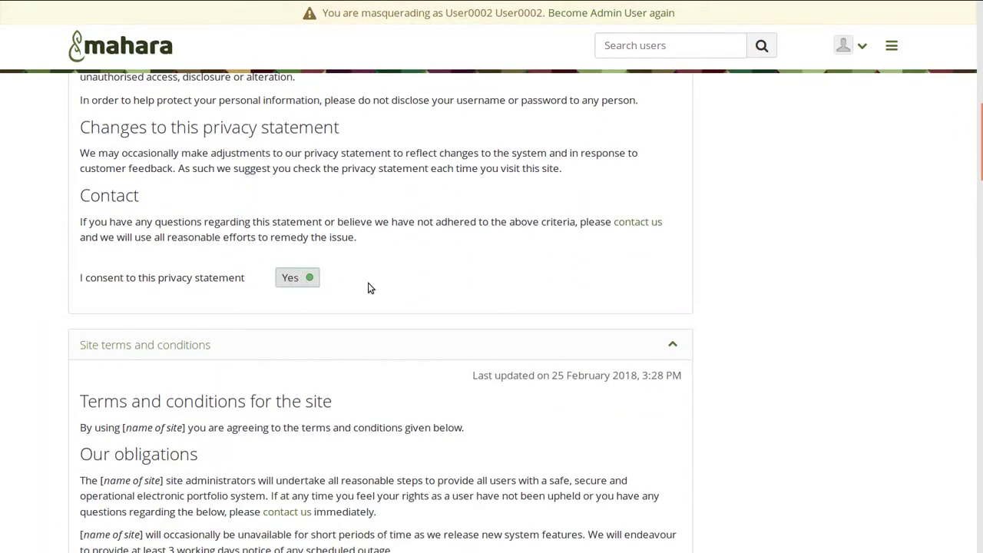
- Save the consent given to all site and institution privacy statements and terms and conditions
scroll(530, 300, up, 7)
scroll(530, 301, down, 15)
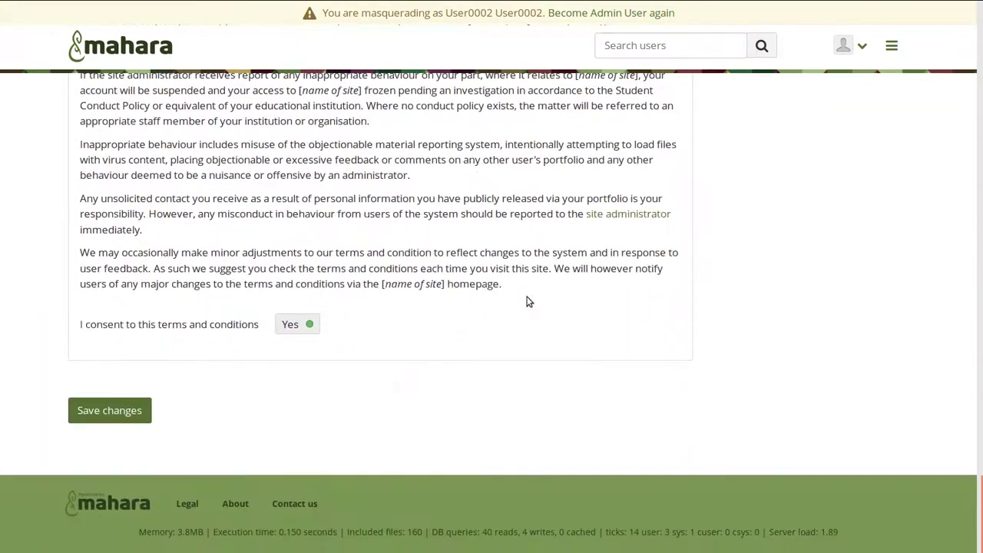
click(90, 410)
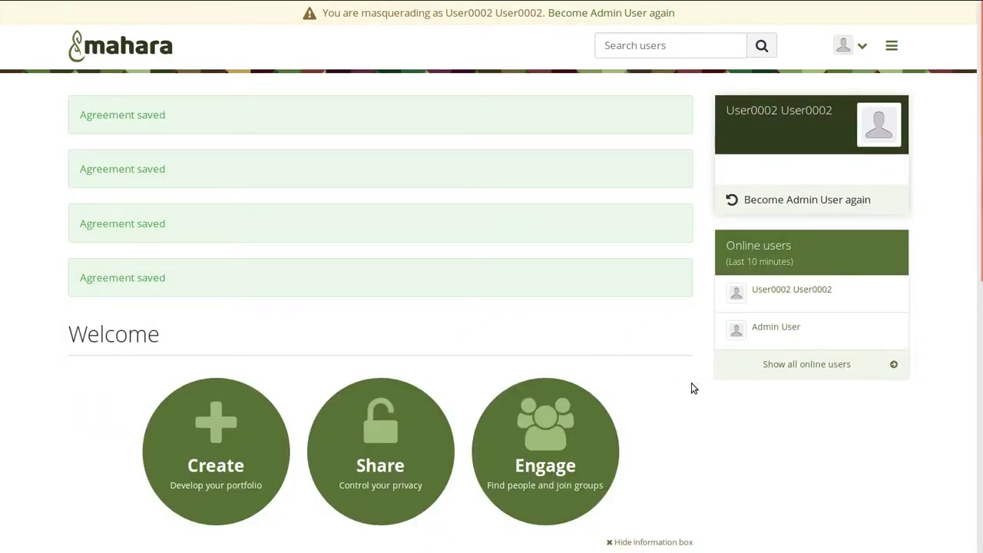
- Open the Legal page in the user's own settings to view the statements consented to
scroll(692, 388, down, 2)
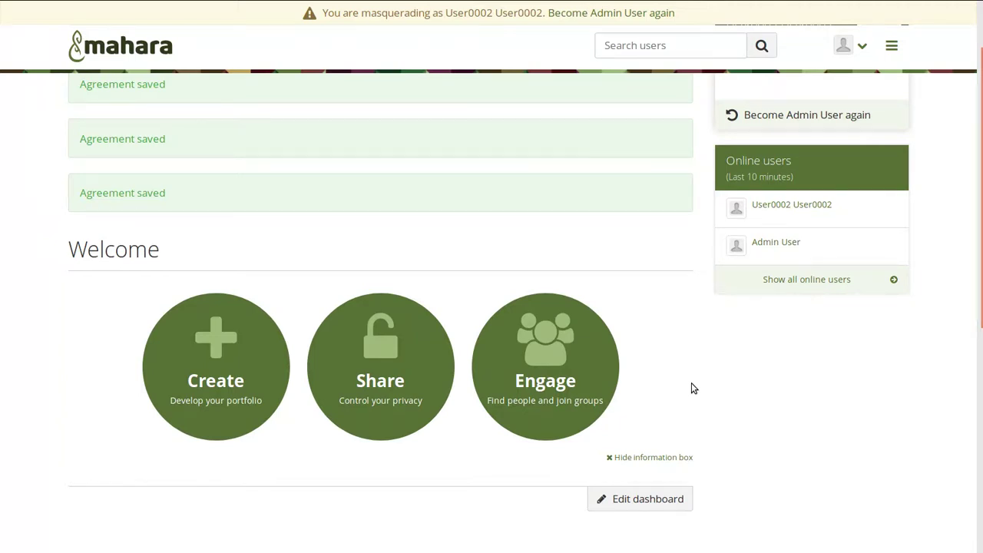
click(868, 48)
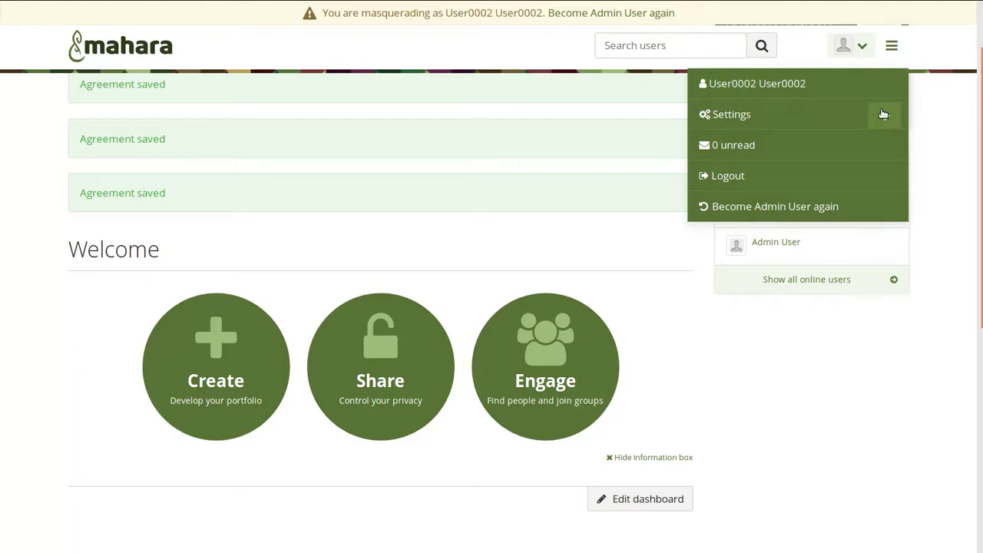
click(885, 117)
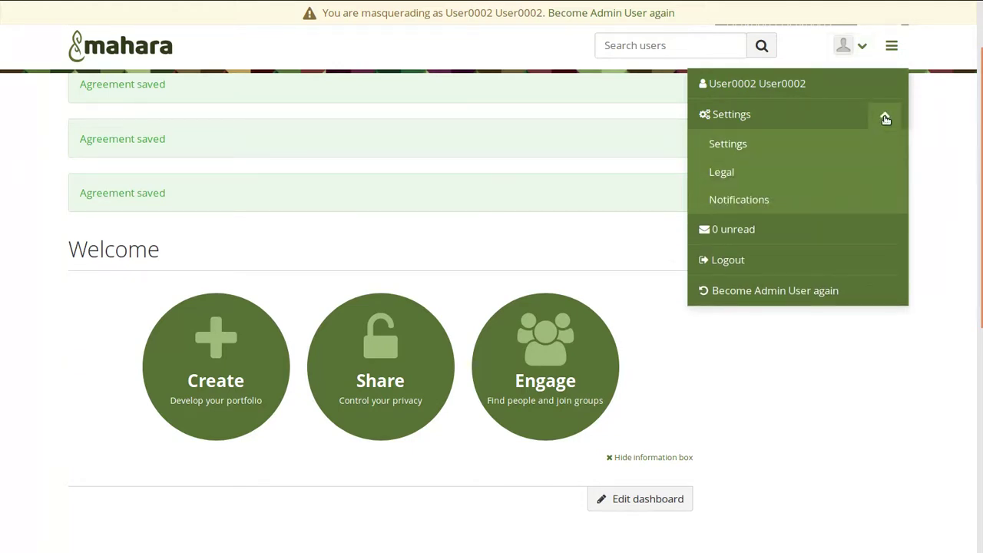
click(717, 171)
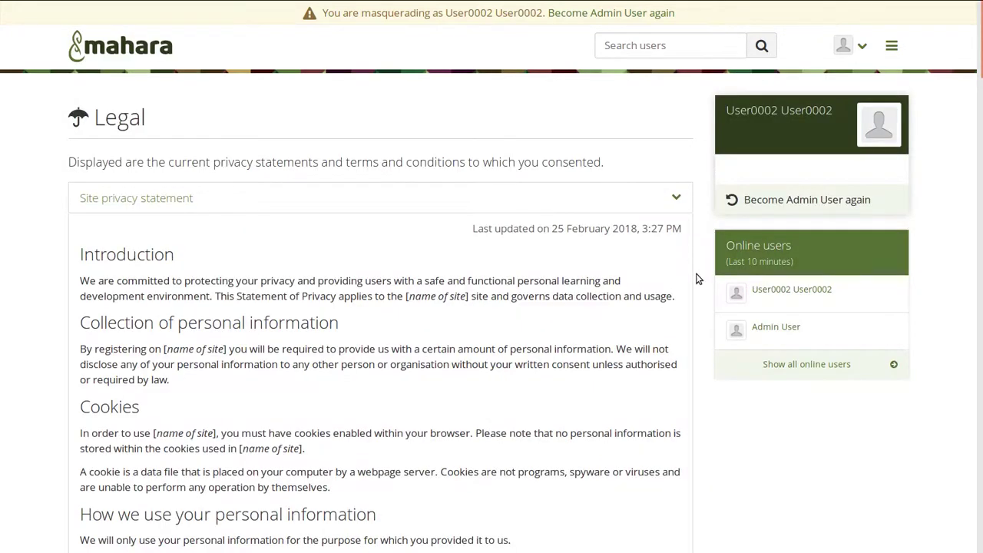
- Collapse the site and institution privacy statements and terms and conditions on the Legal page
click(216, 200)
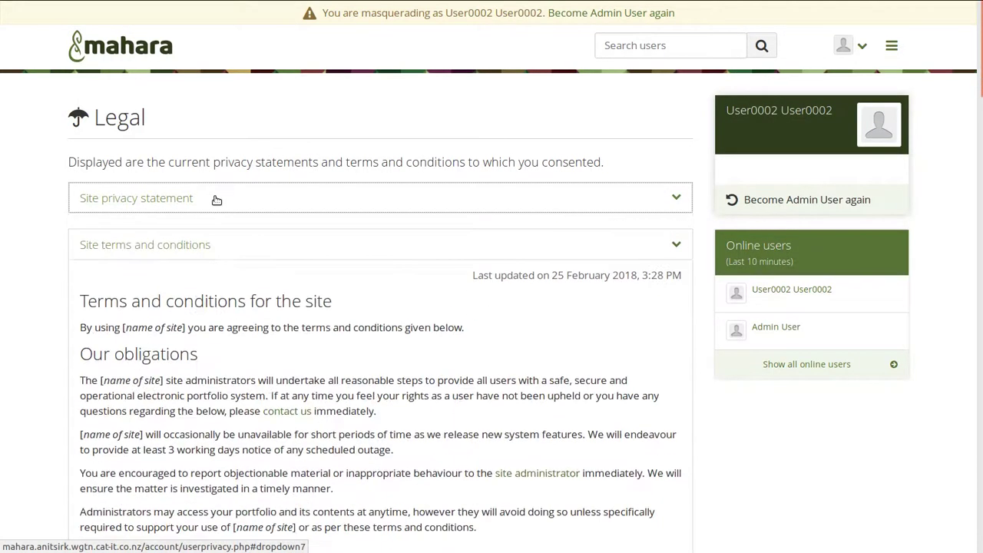
click(216, 242)
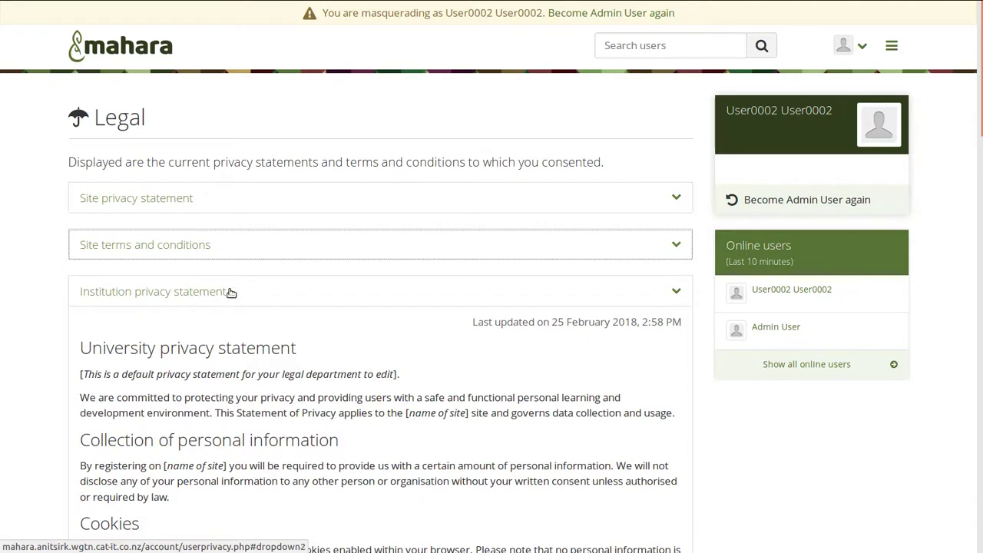
click(232, 291)
click(246, 338)
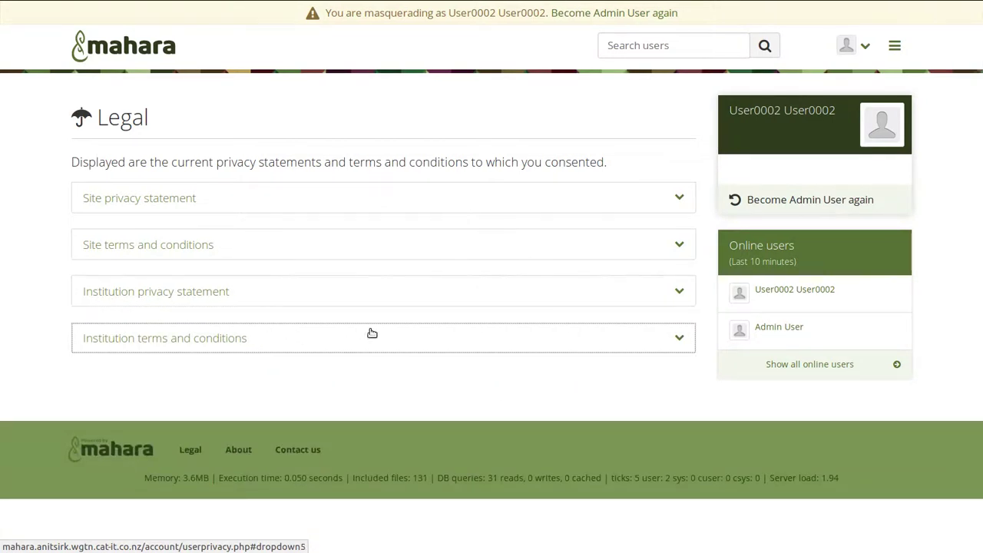
- Expand the institution terms and conditions and examine the consent setting and agreement date at their end
click(259, 338)
scroll(346, 354, down, 6)
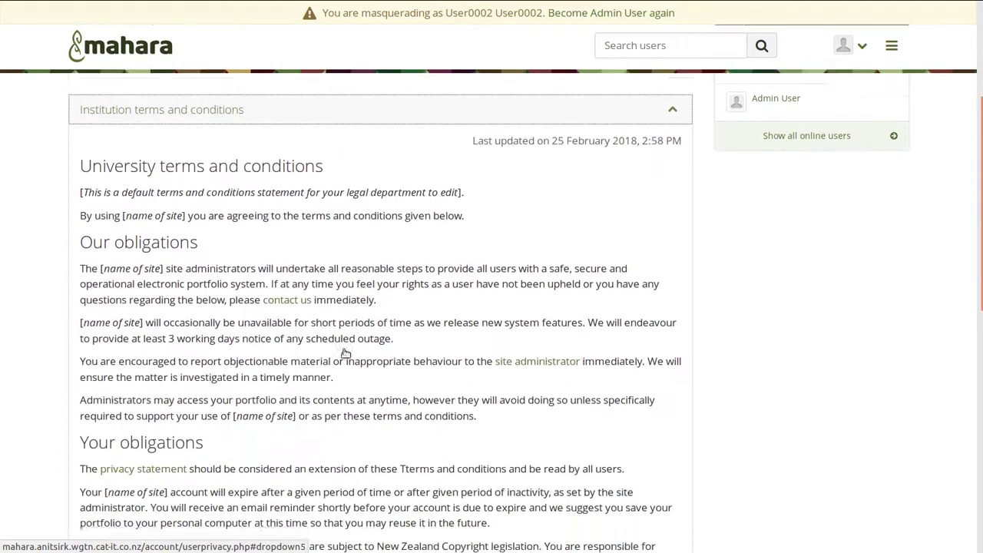
scroll(343, 353, down, 5)
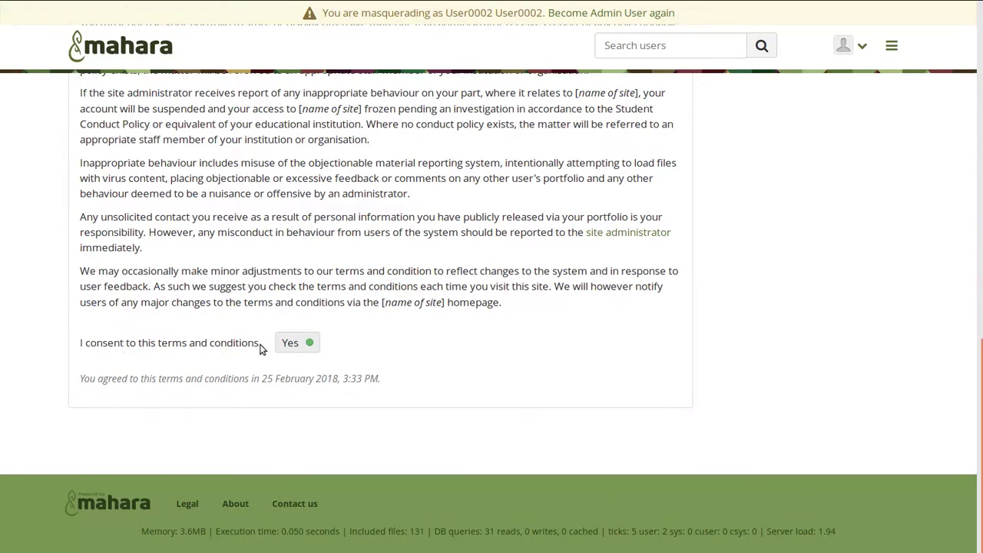
drag(80, 378, 381, 390)
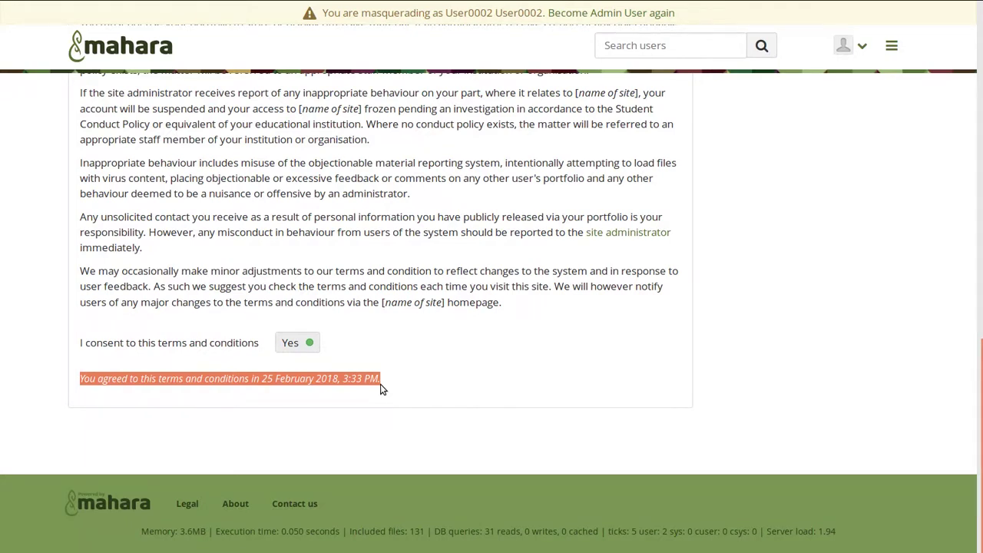
click(381, 345)
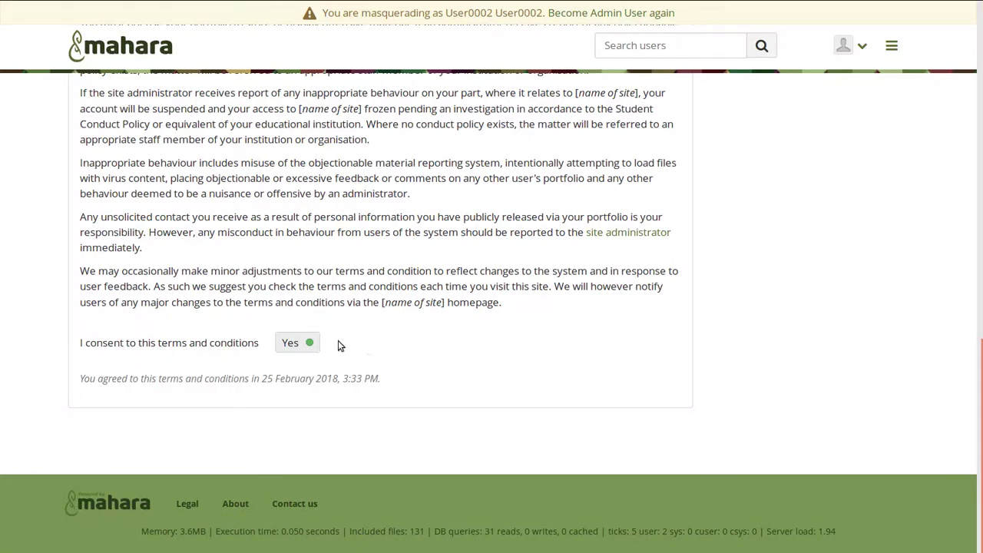
- Try withdrawing consent to the institution terms and conditions, decline the refusal confirmation, and set the consent back to Yes
click(304, 342)
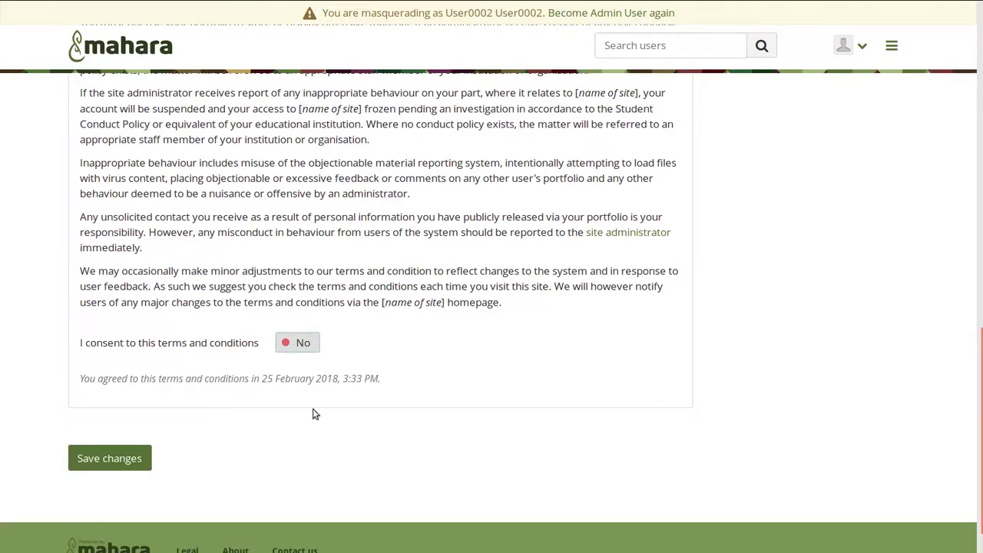
click(128, 458)
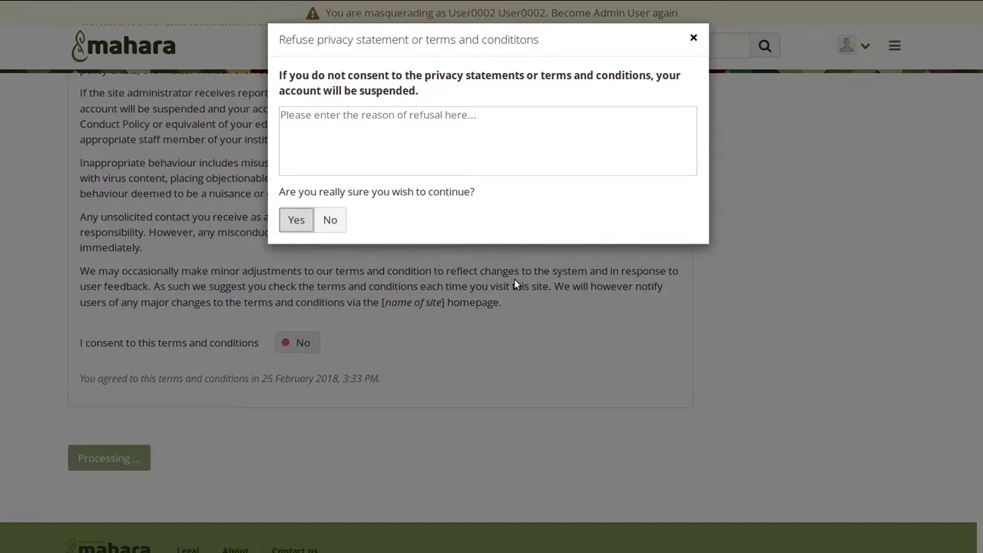
click(330, 219)
click(307, 342)
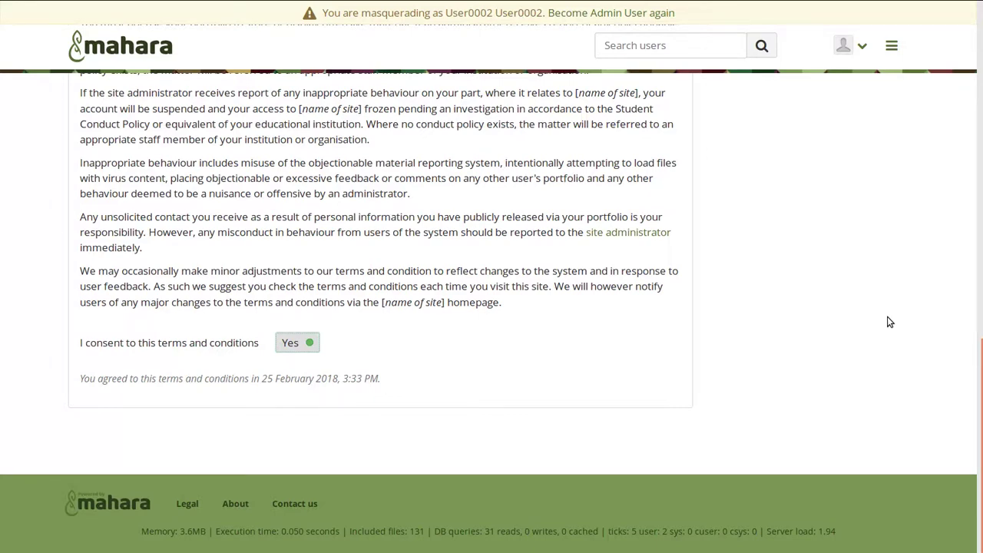
scroll(887, 323, up, 2)
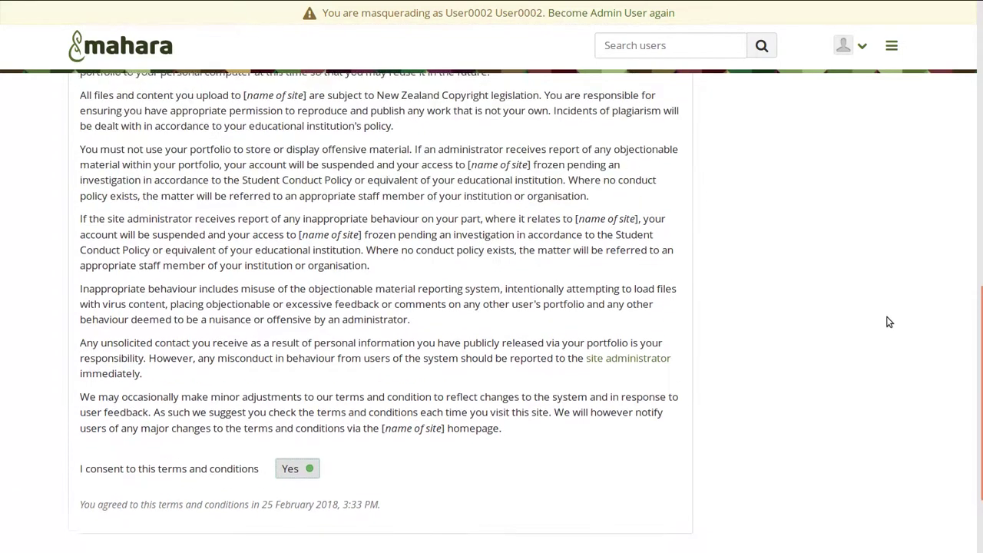
scroll(886, 323, down, 2)
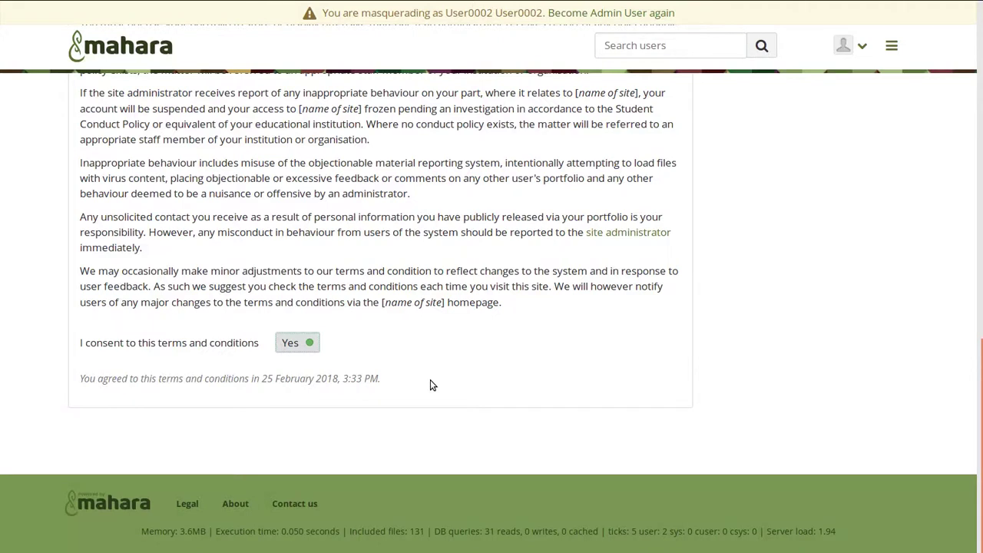
- Go to the user's account Settings page, leaving the Legal page without saving
click(866, 47)
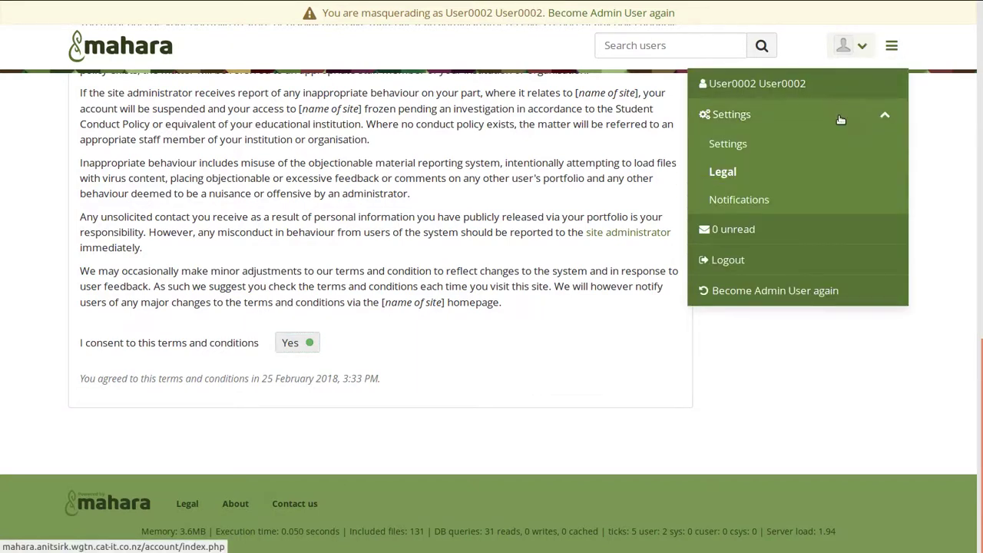
click(722, 146)
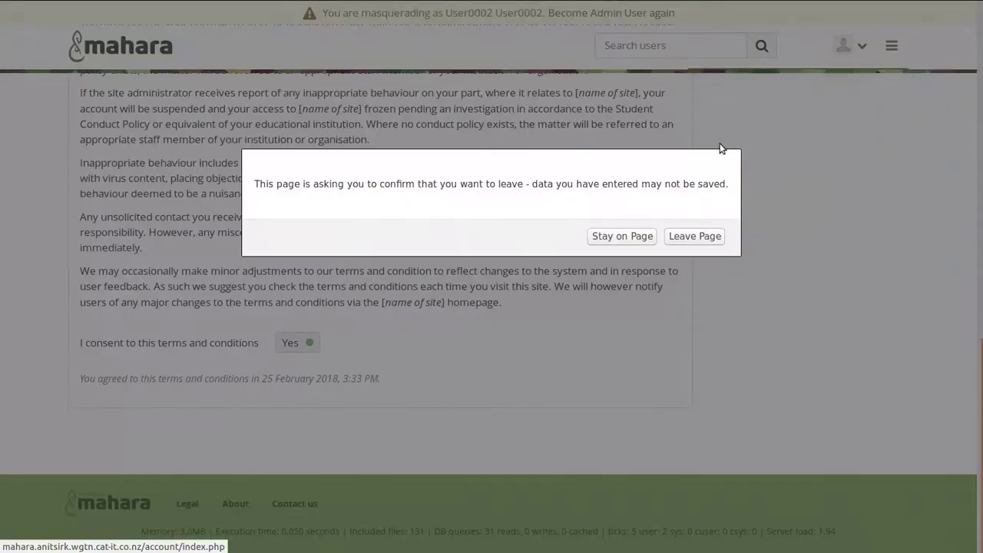
click(694, 236)
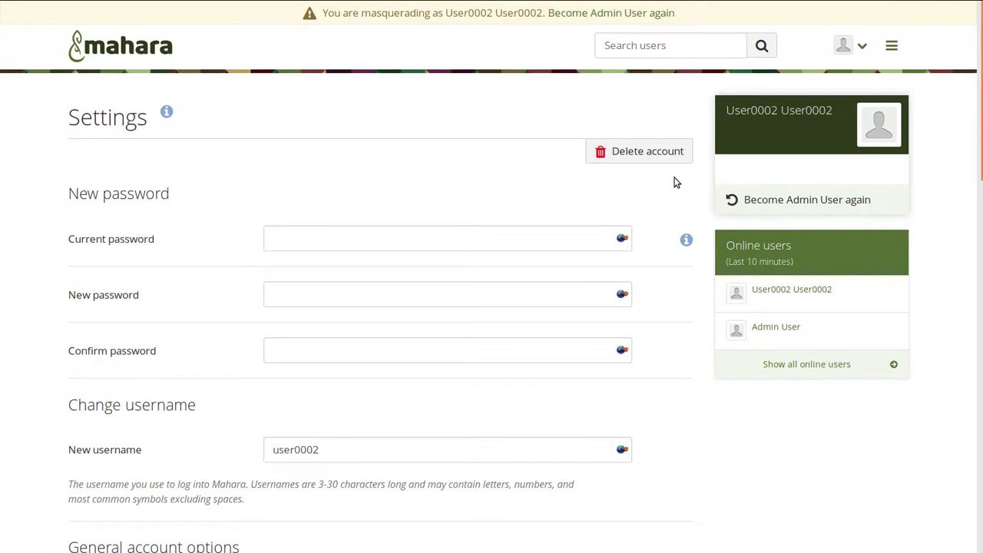
- Send an account deletion request with the reason "Moving overseas."
click(645, 152)
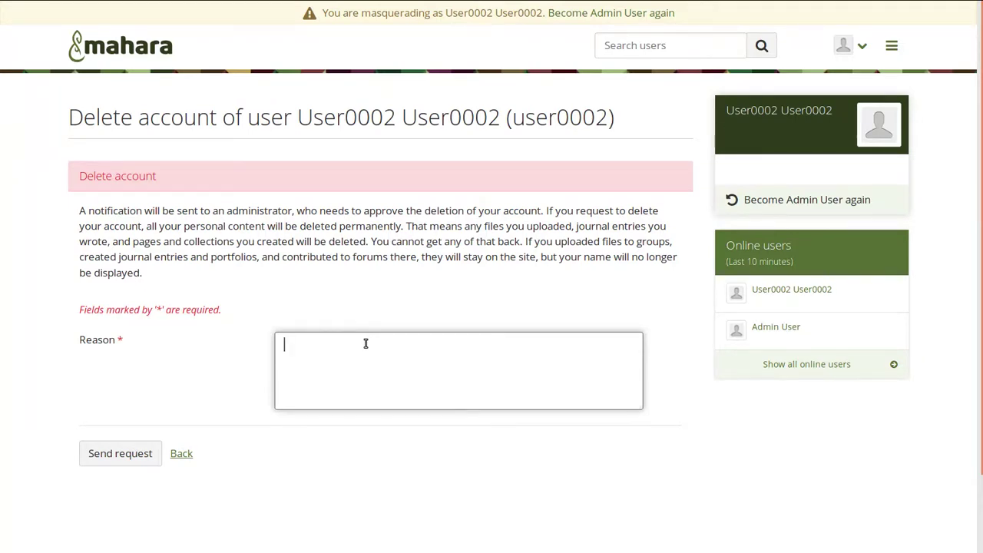
text(Moving overseas.)
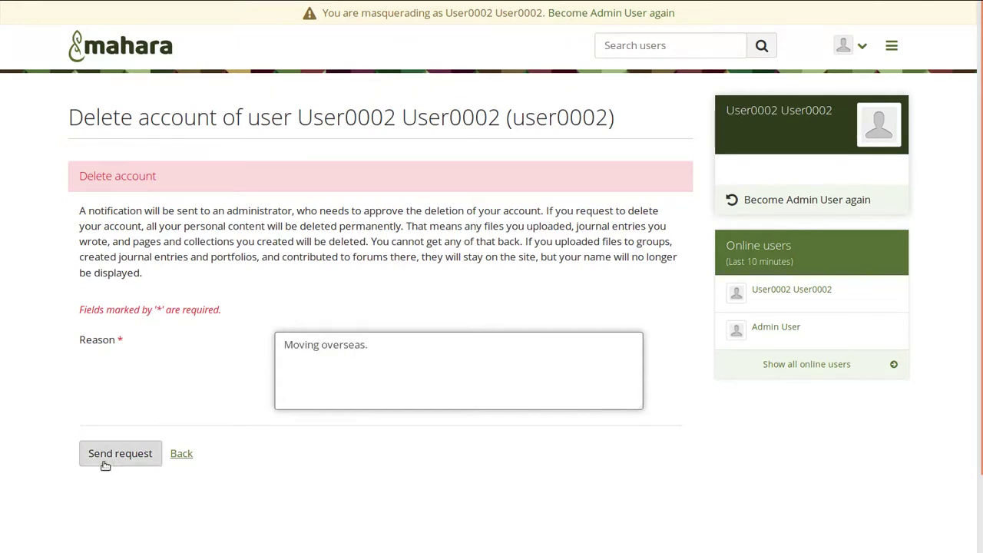
click(110, 457)
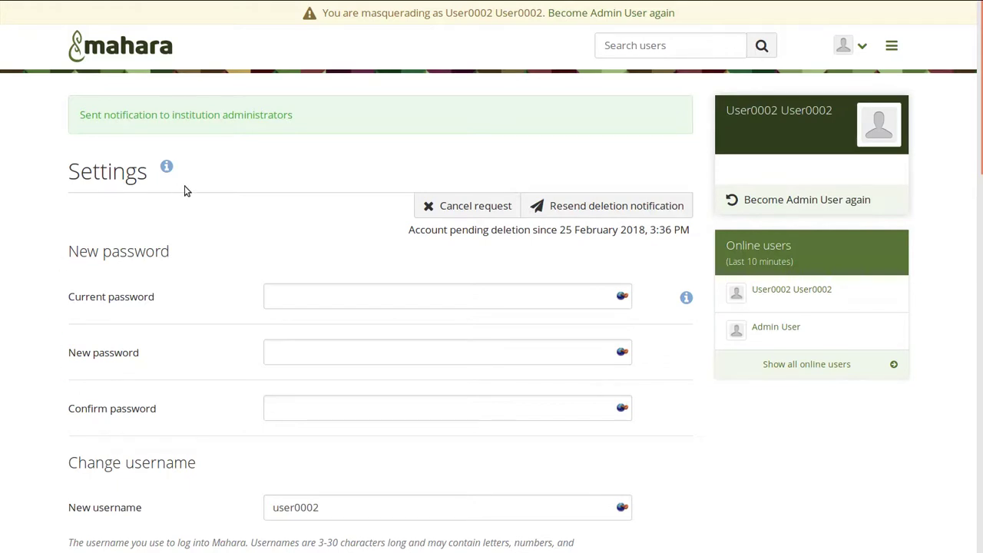
- Reload the account Settings page and cancel the pending deletion request
click(865, 47)
click(742, 144)
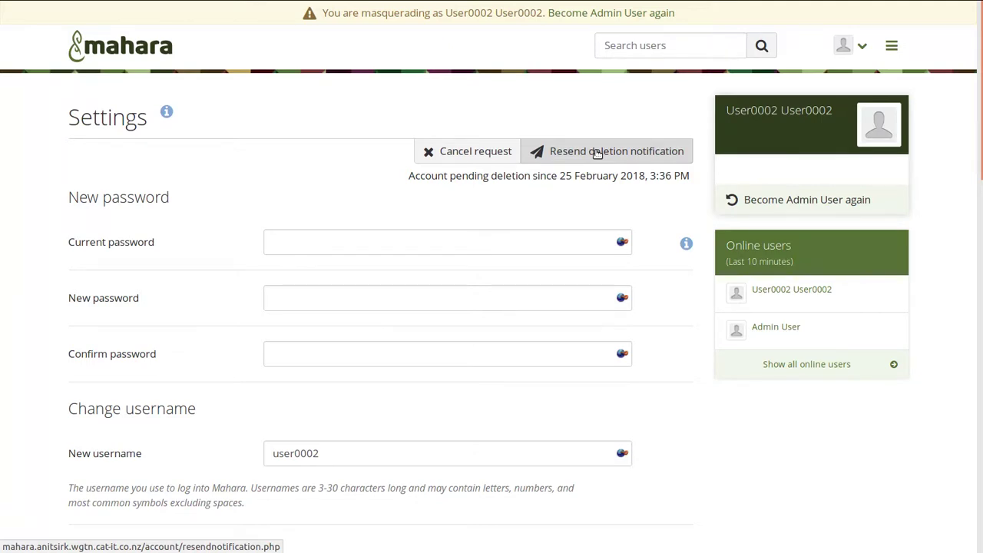
click(456, 153)
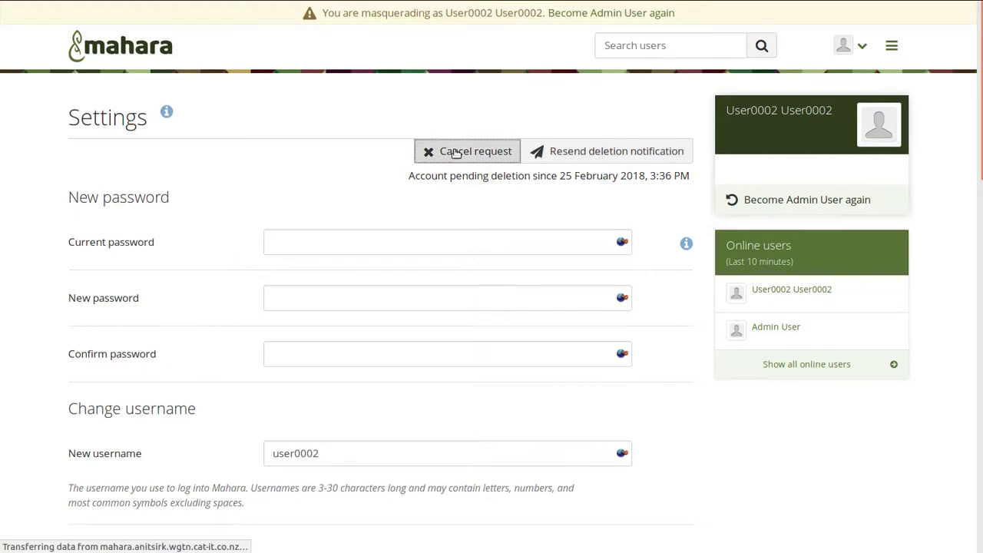
click(99, 269)
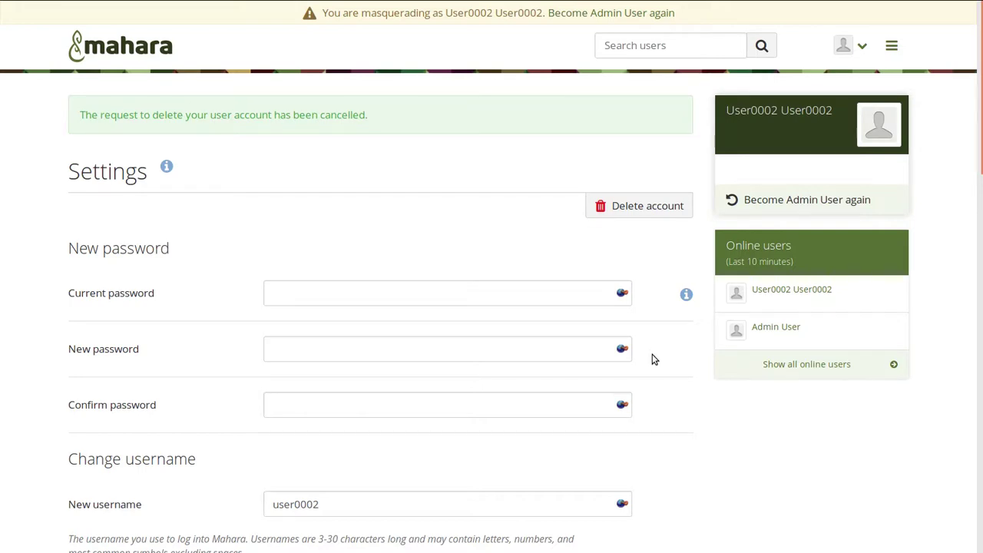
- Request deletion of the account again, giving "Moving overseas" as the reason
click(642, 208)
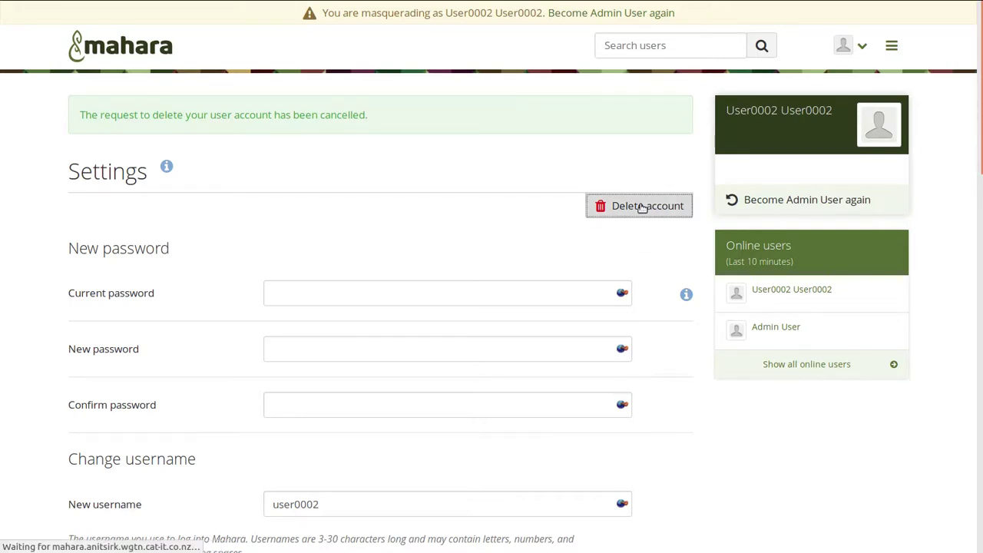
text(Moving over)
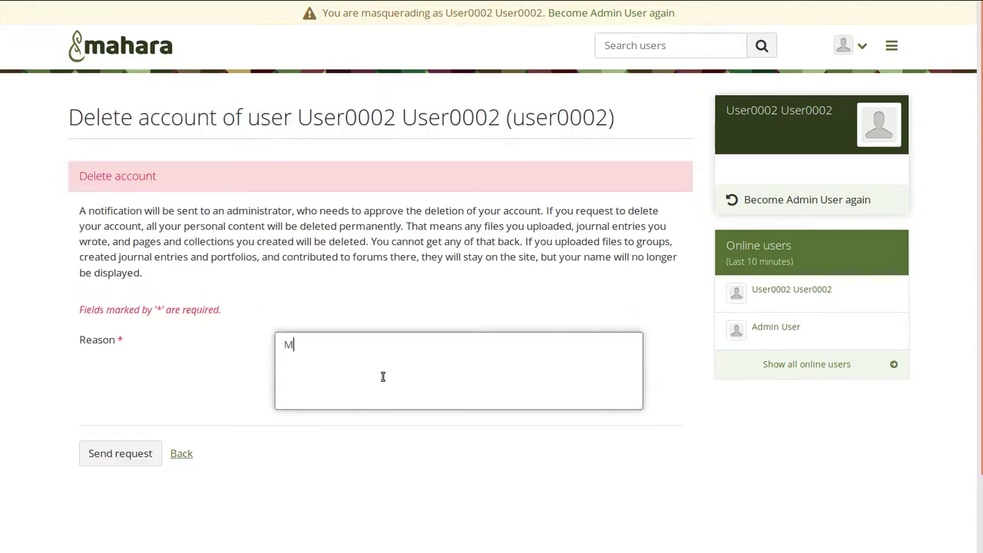
text(seas)
click(92, 463)
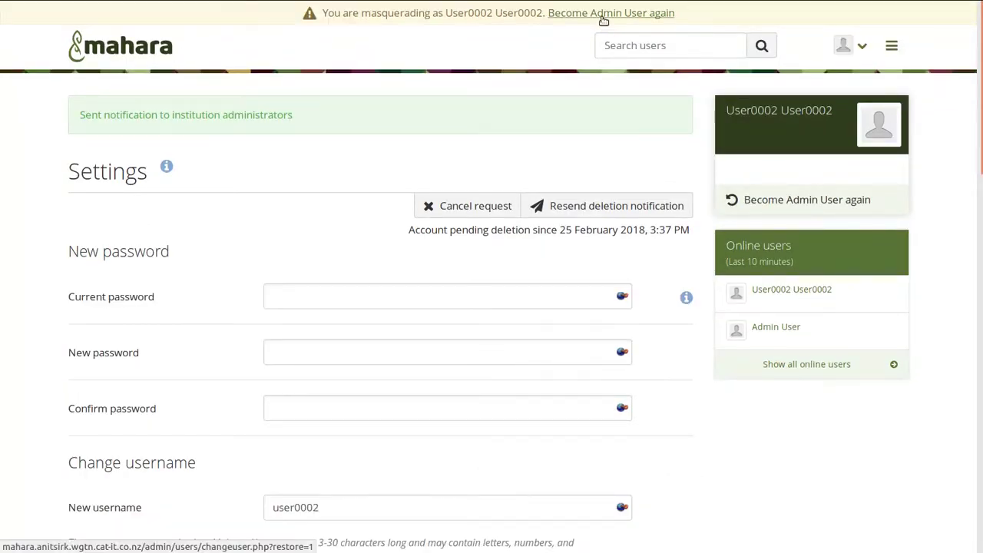
- Return to the administrator account and display the pending account deletions for the University institution
click(603, 16)
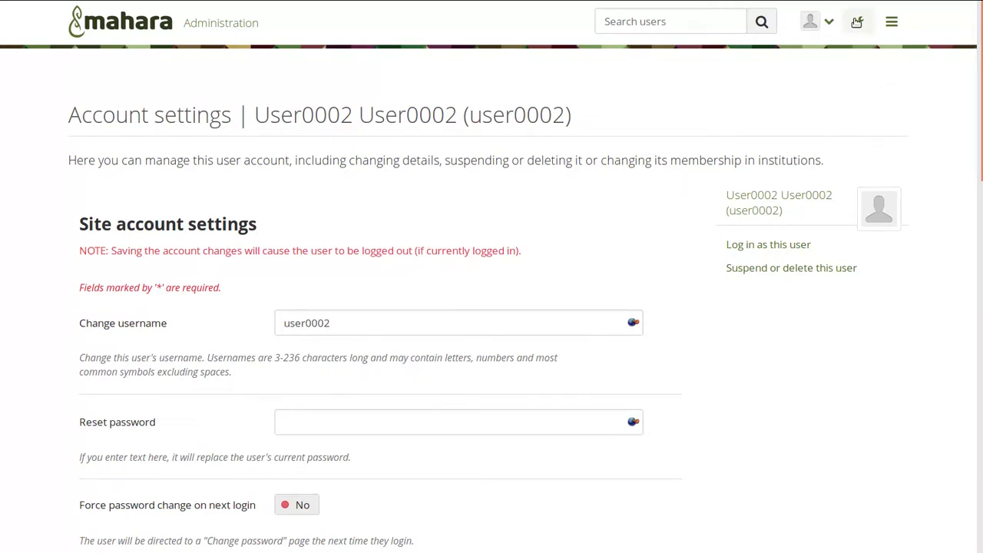
click(858, 24)
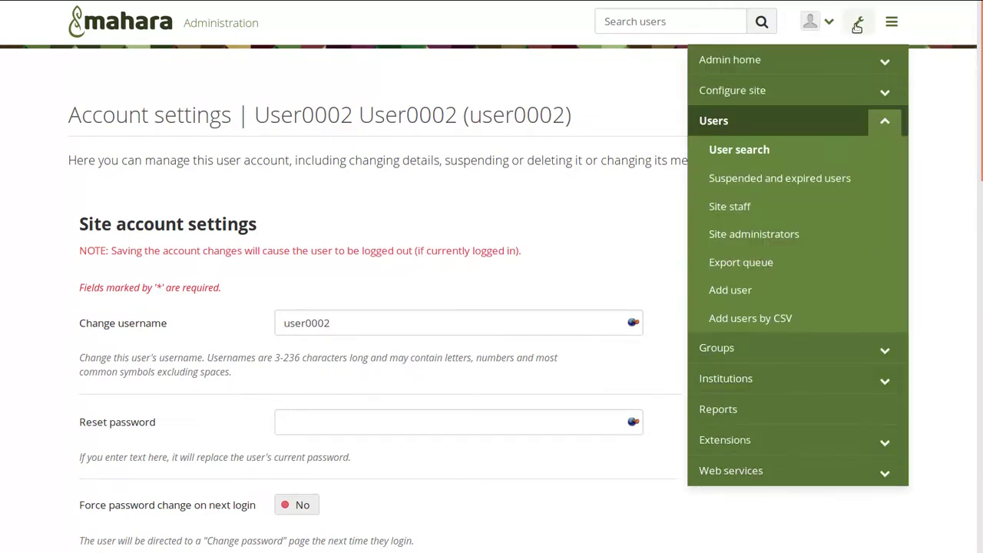
click(885, 381)
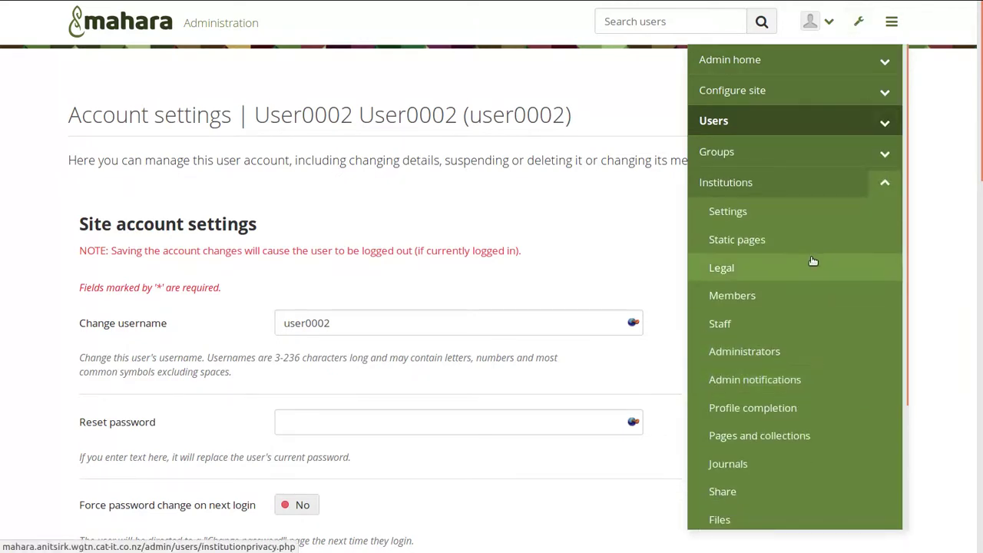
scroll(813, 261, down, 3)
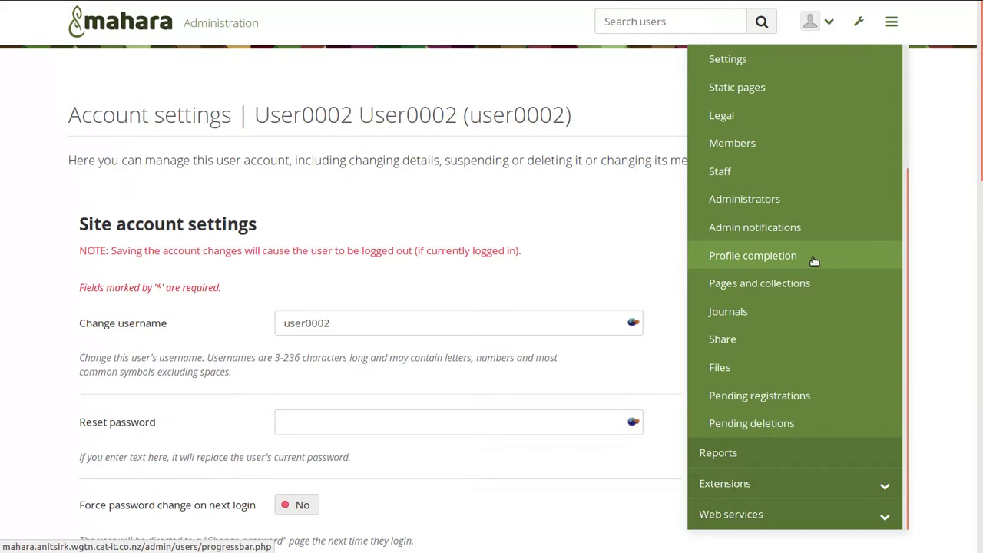
click(763, 424)
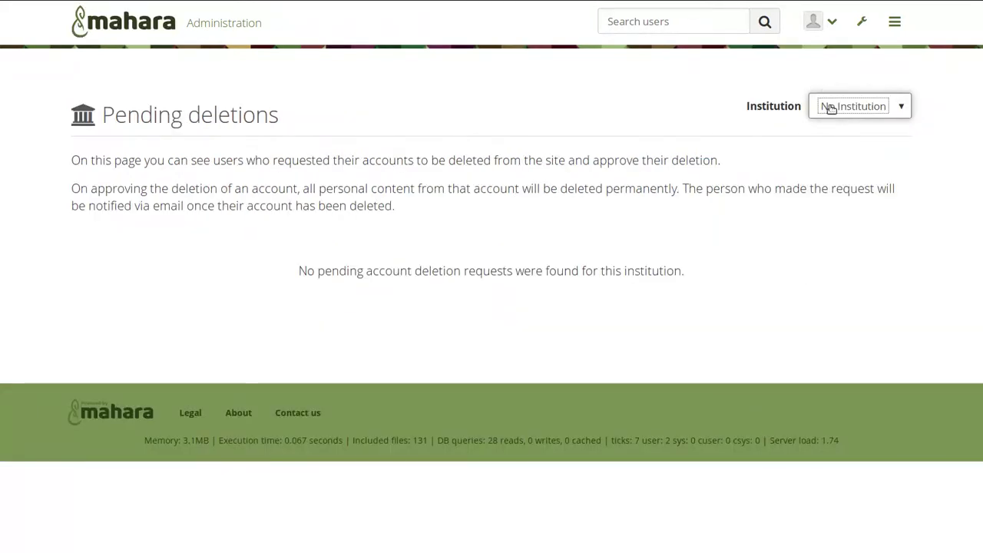
click(831, 109)
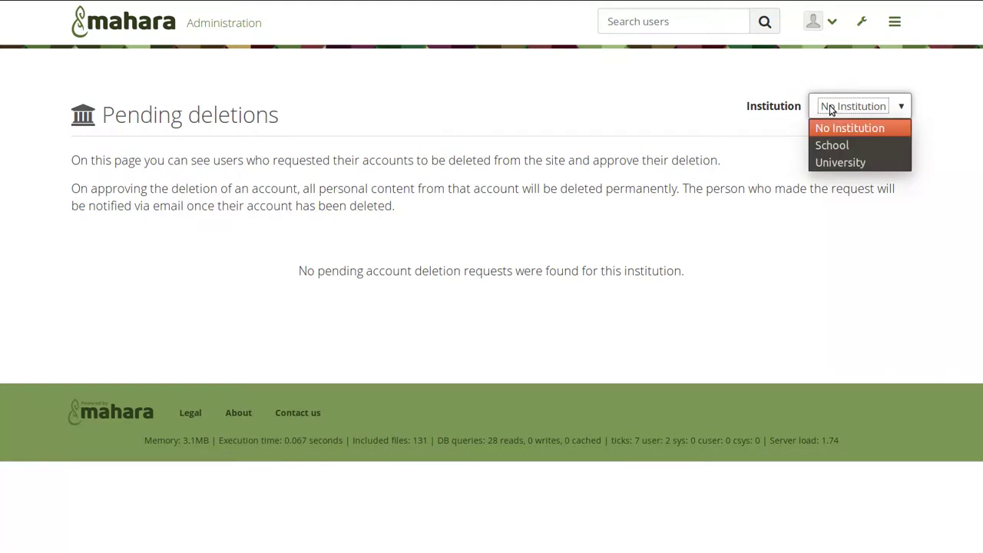
click(833, 164)
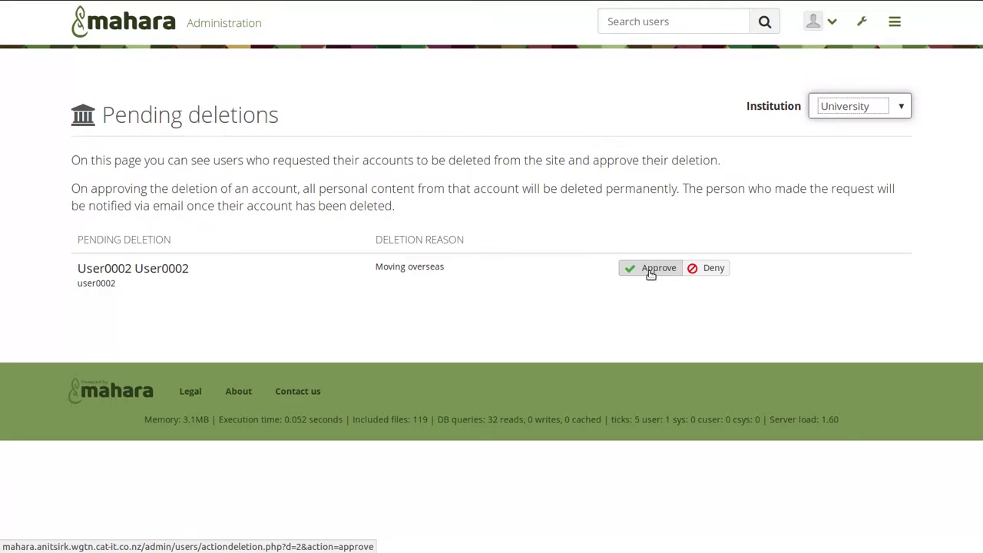
- Deny the user's account deletion request with the denial reason "You have not graduated yet."
click(713, 268)
click(363, 215)
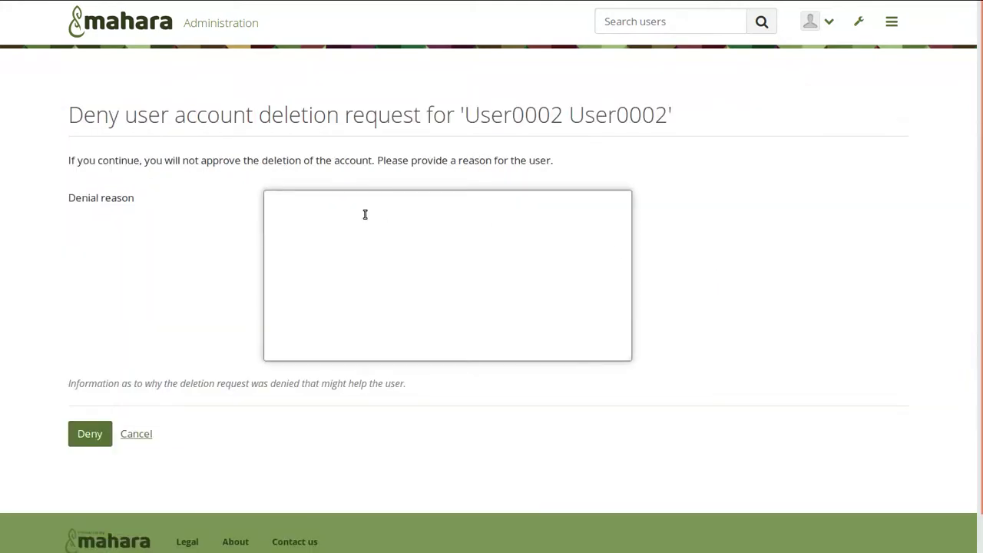
text(You have not )
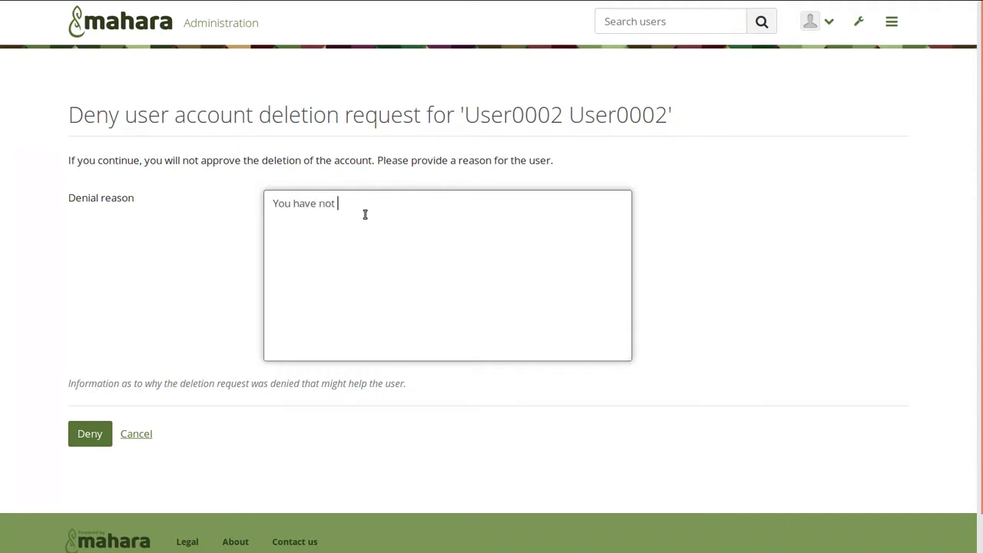
text(graduated yet.)
click(88, 435)
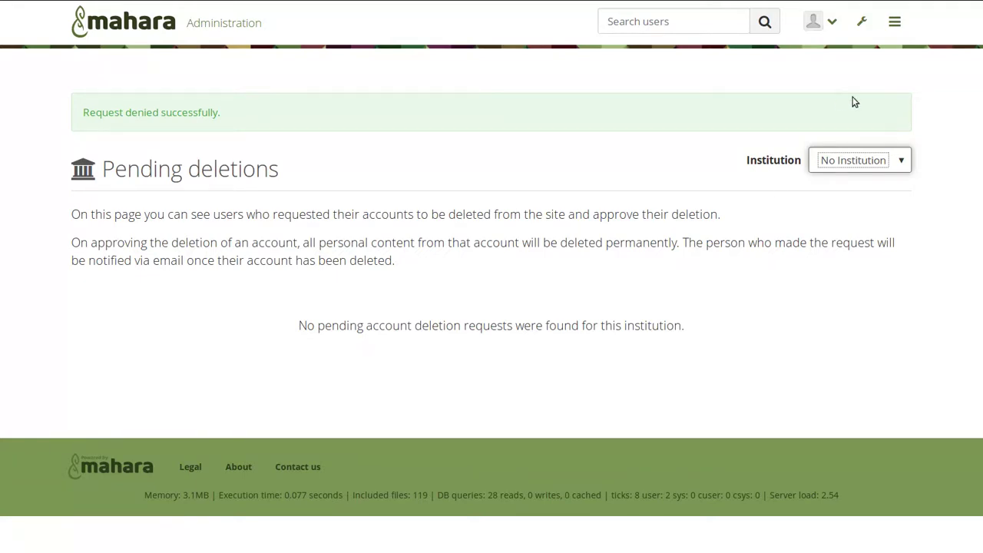
- Display the institution legal statements in the site administration for the University institution
click(862, 24)
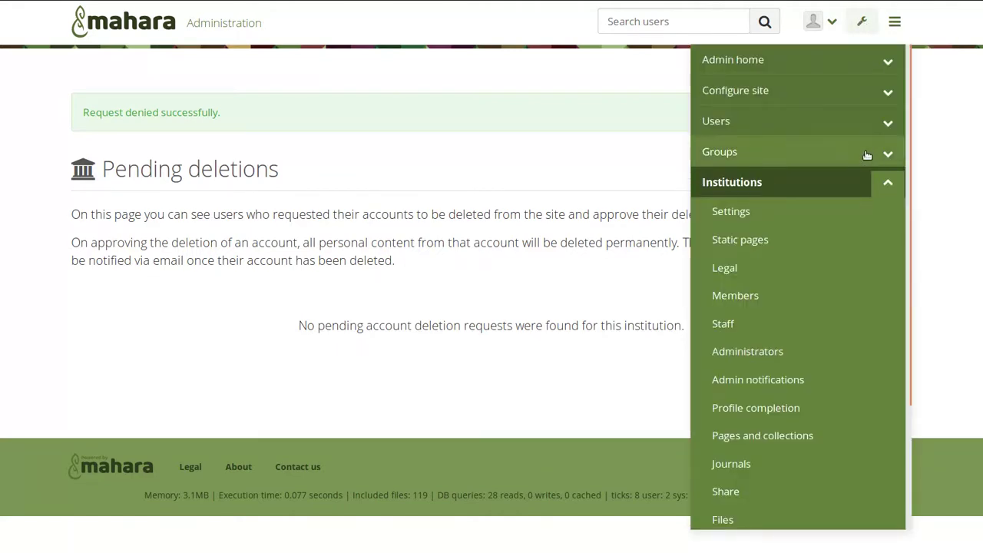
click(725, 271)
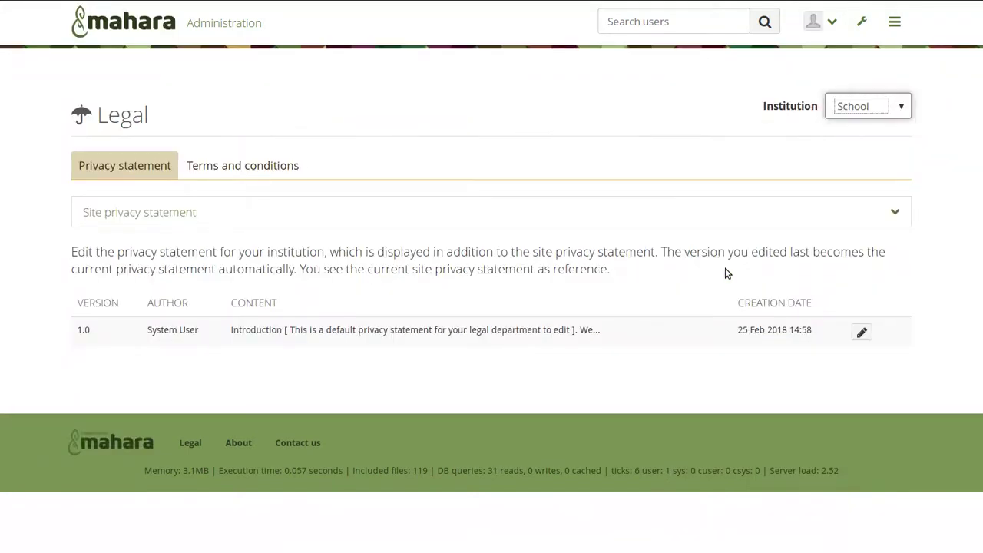
click(896, 107)
click(850, 145)
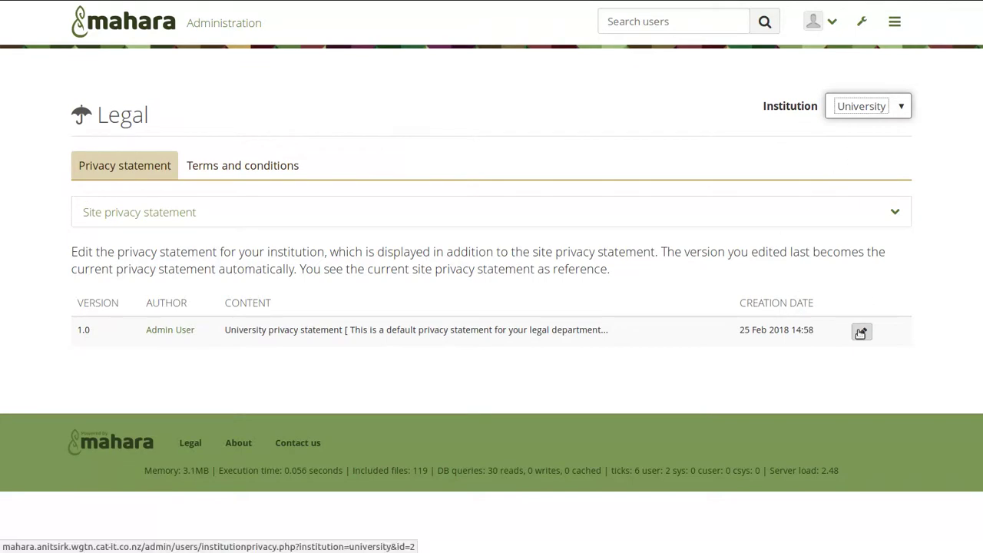
- Create version 1.1 of the University privacy statement with "2018" appended to its main heading, and save it
click(861, 332)
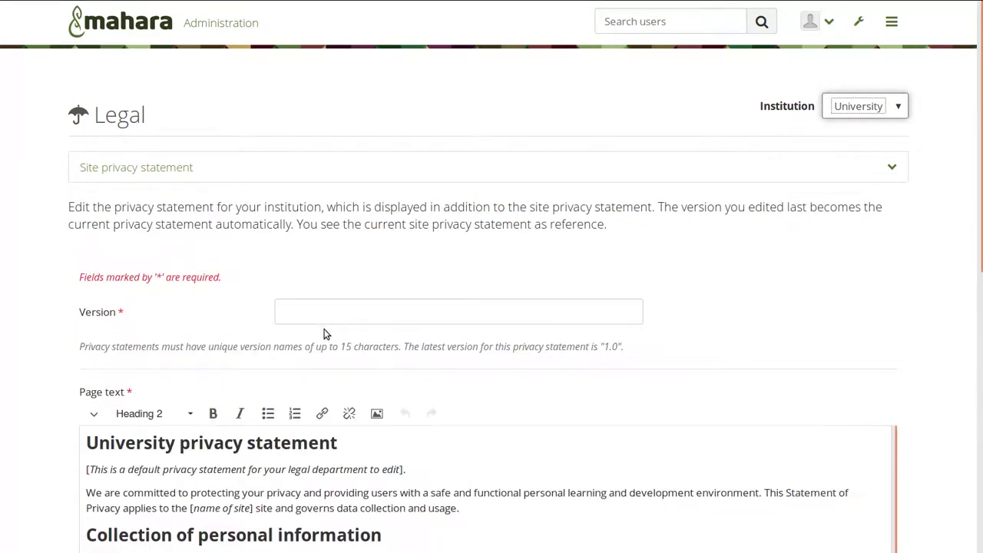
click(325, 319)
text(1.1)
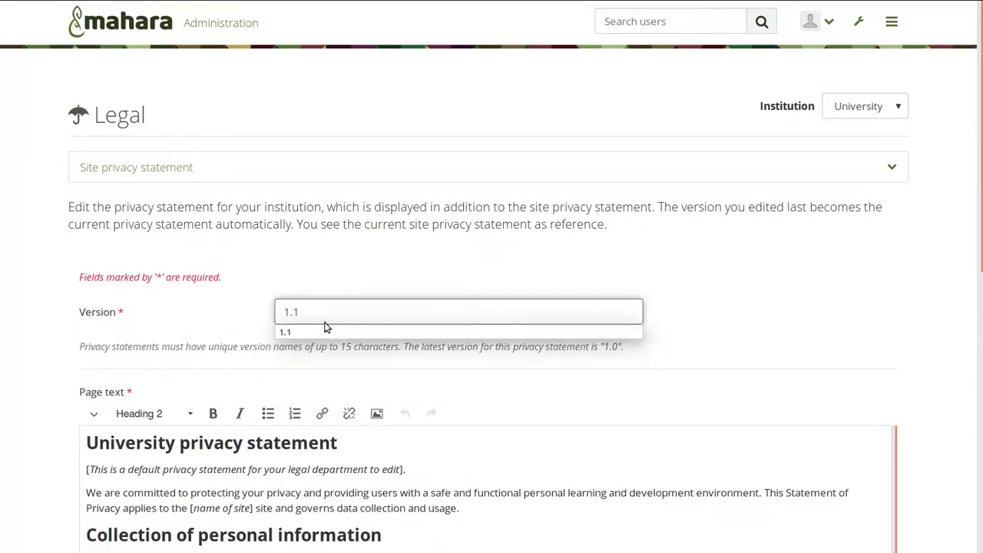
click(731, 355)
scroll(741, 356, down, 2)
scroll(741, 355, down, 1)
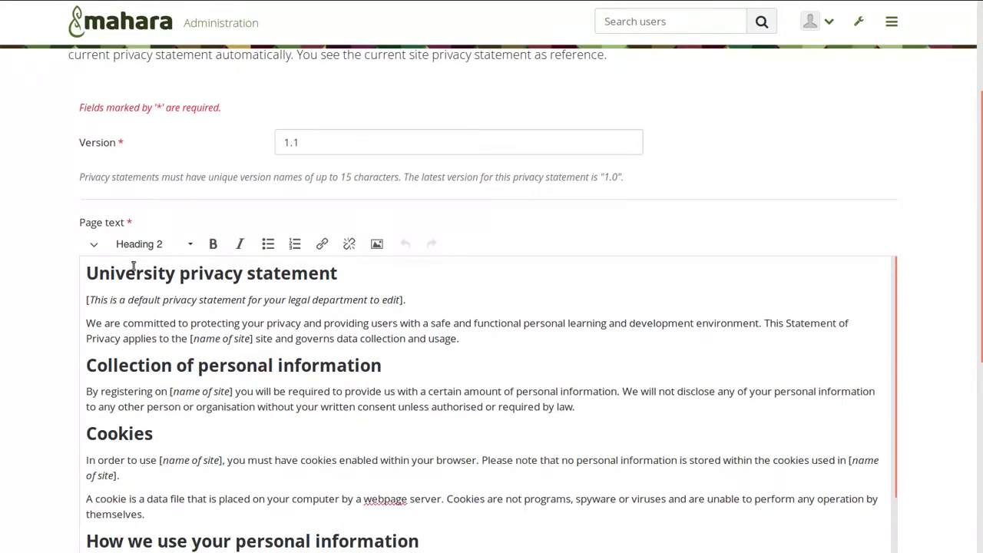
click(345, 276)
text(2018)
scroll(50, 400, down, 5)
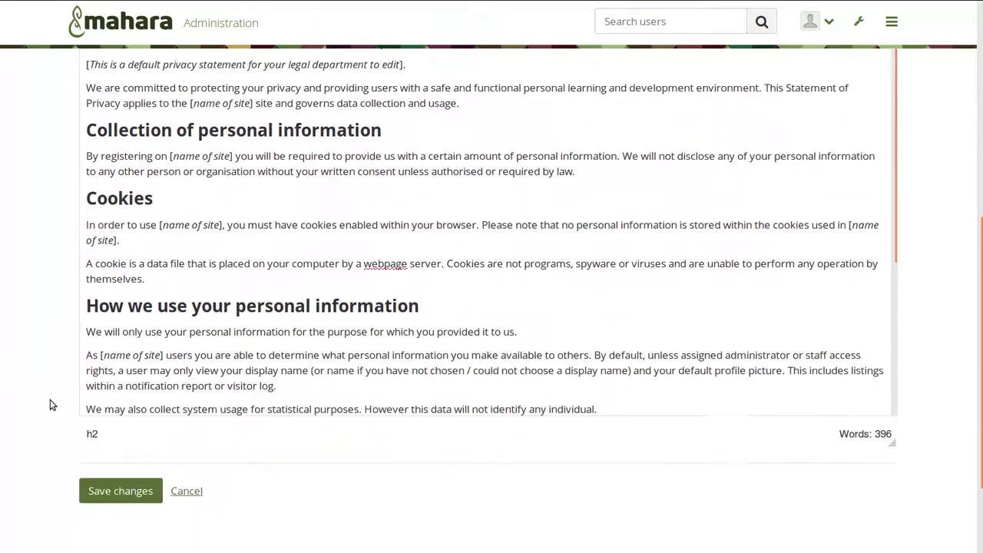
click(116, 369)
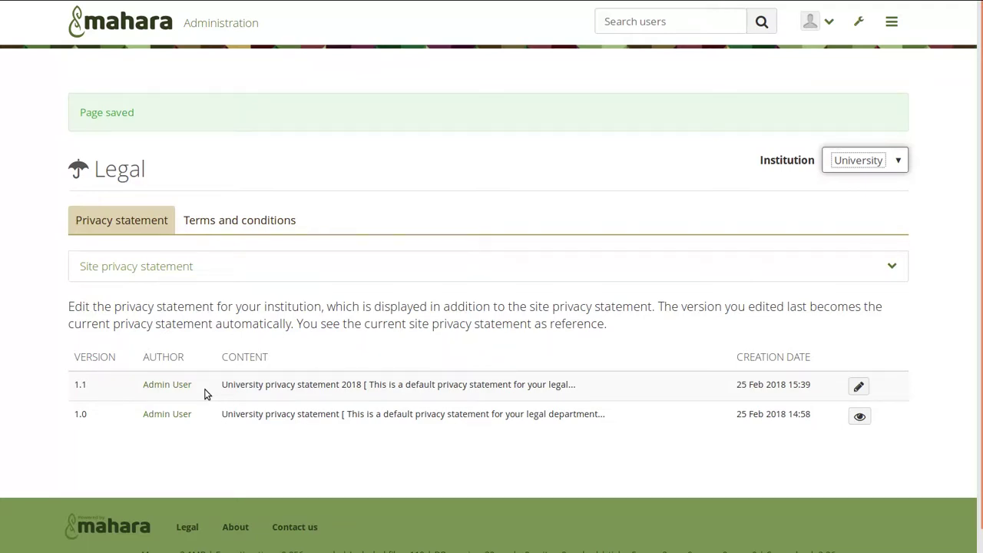
- Find the user0002 account in the user search and log in as that user
click(859, 25)
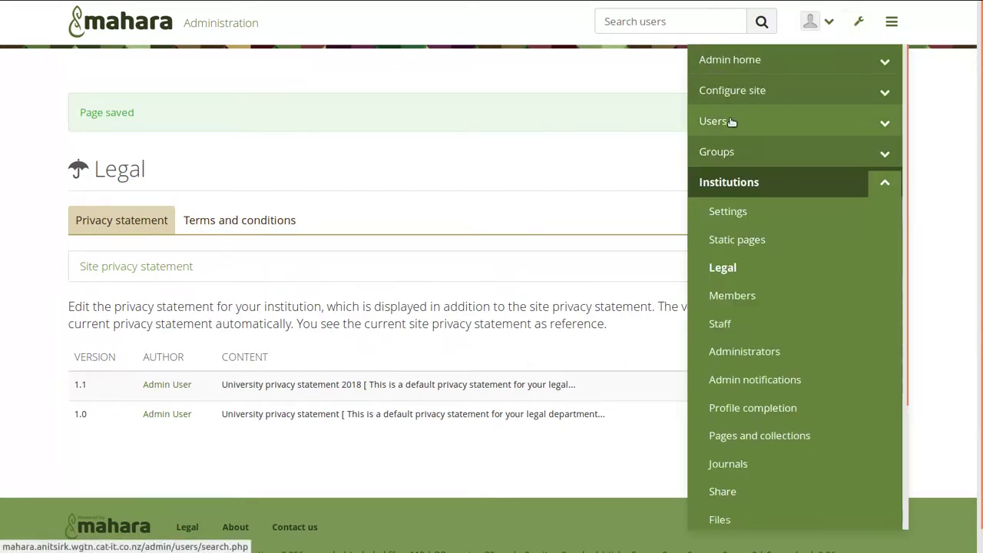
click(731, 121)
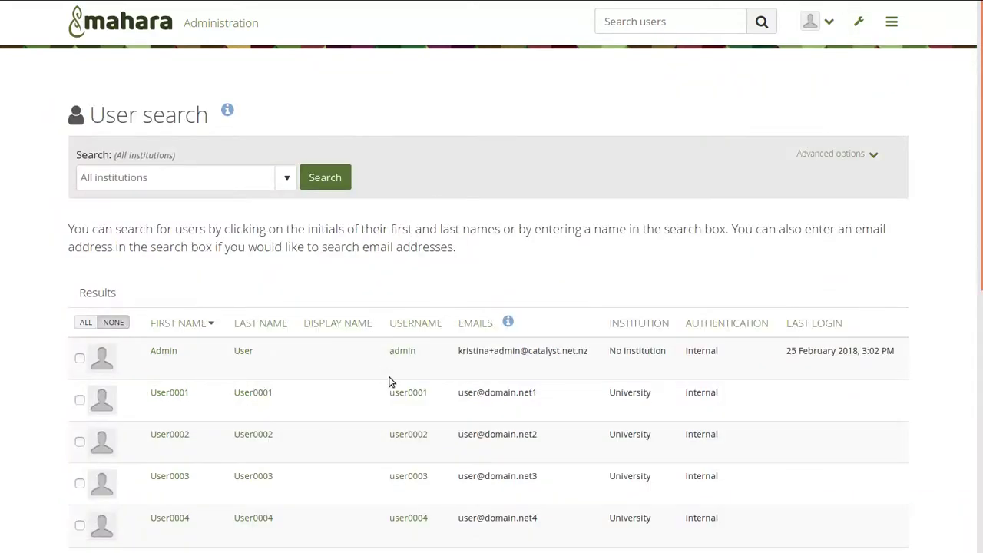
click(408, 435)
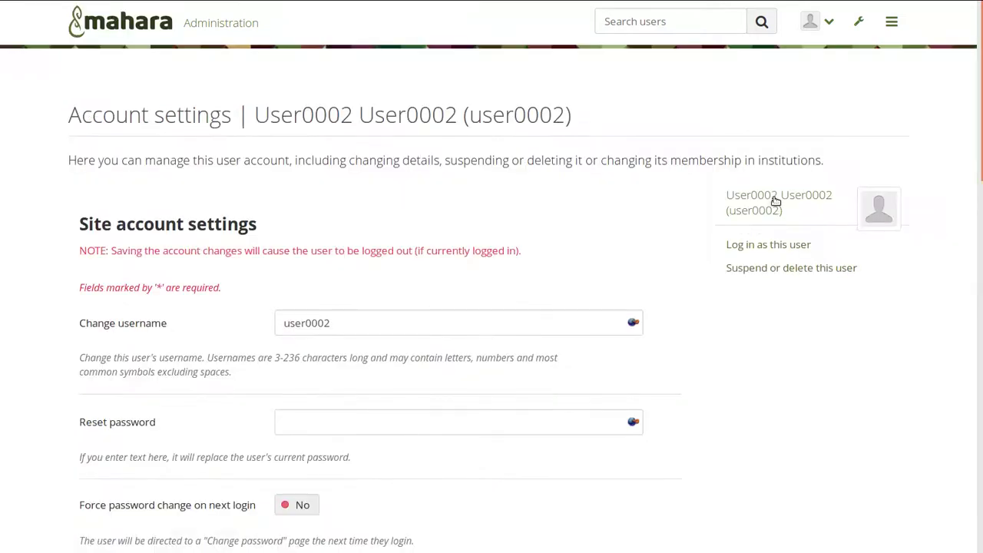
click(772, 245)
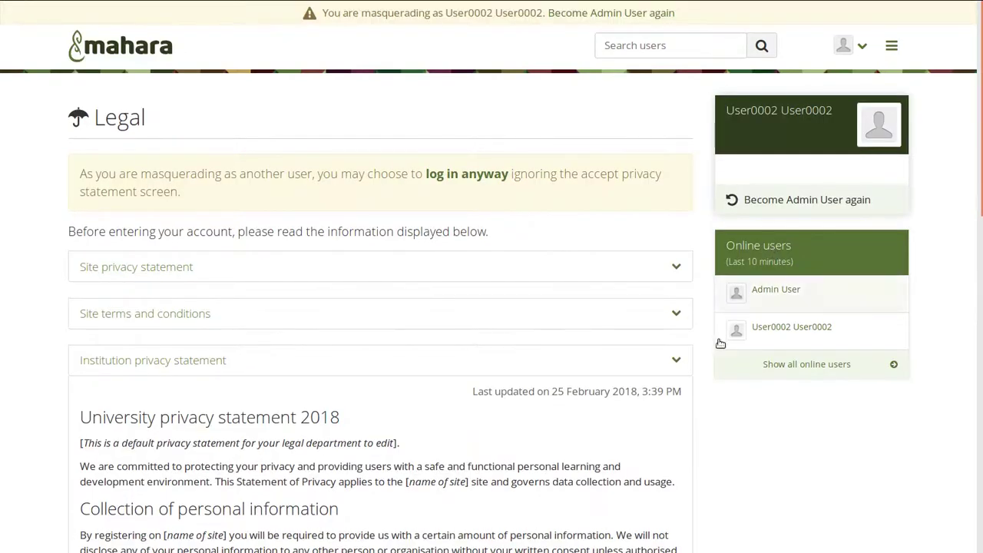
- Review the updated institution privacy statement and the expanded institution terms and conditions, including their consent settings
scroll(738, 471, down, 2)
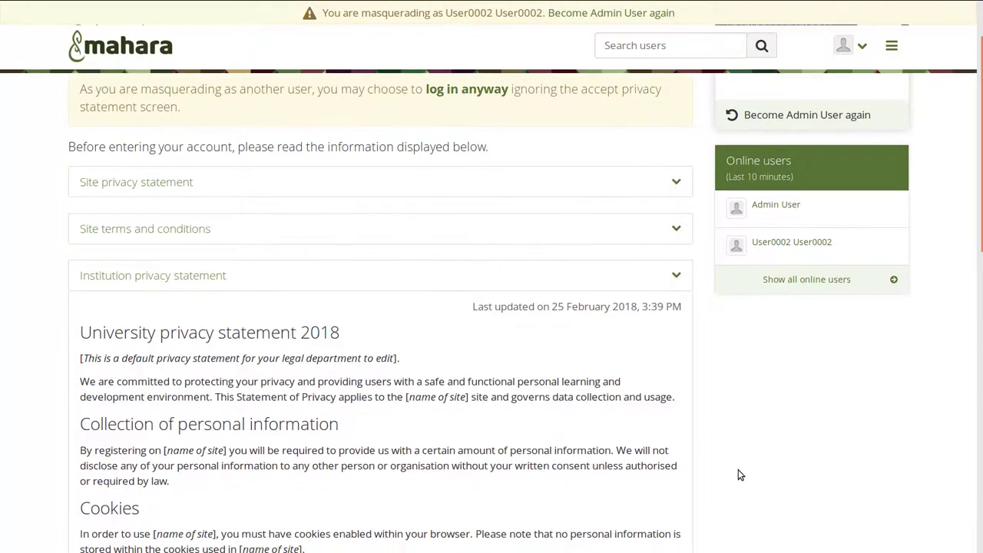
scroll(738, 469, down, 1)
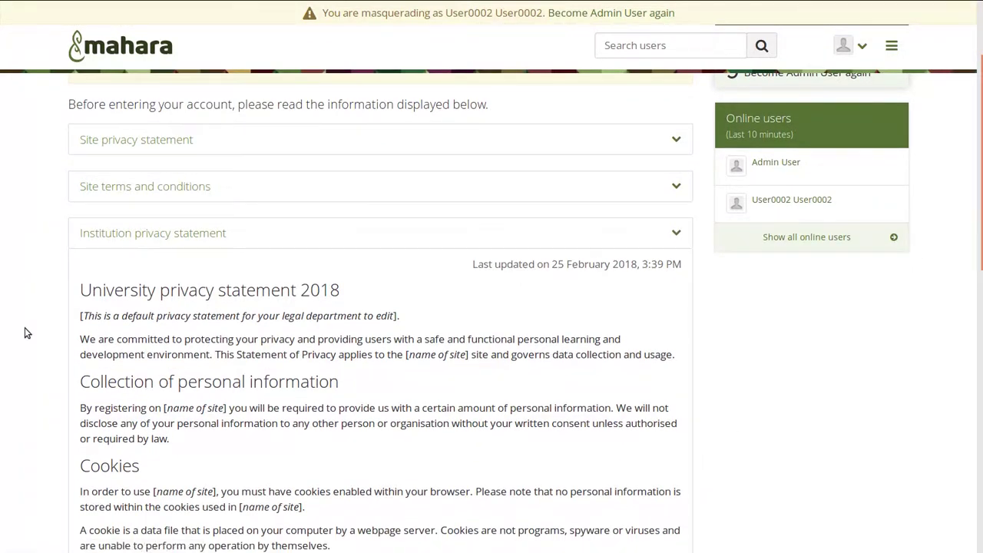
scroll(24, 329, down, 8)
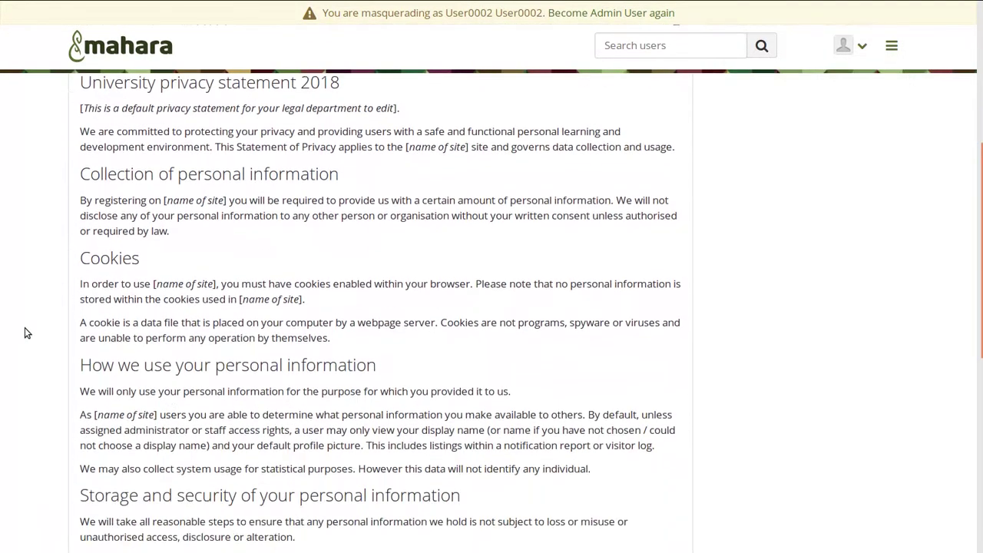
scroll(24, 332, down, 7)
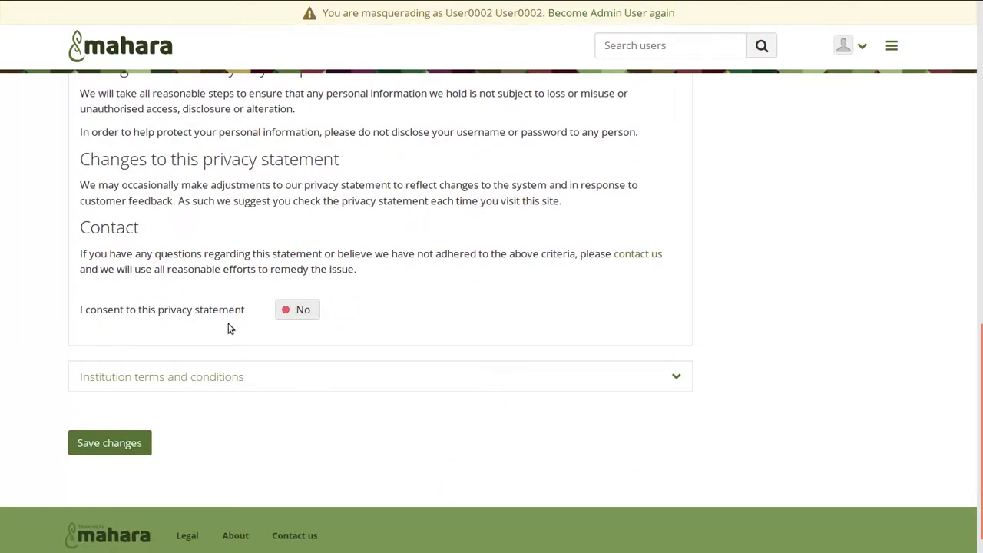
click(230, 375)
scroll(529, 428, down, 5)
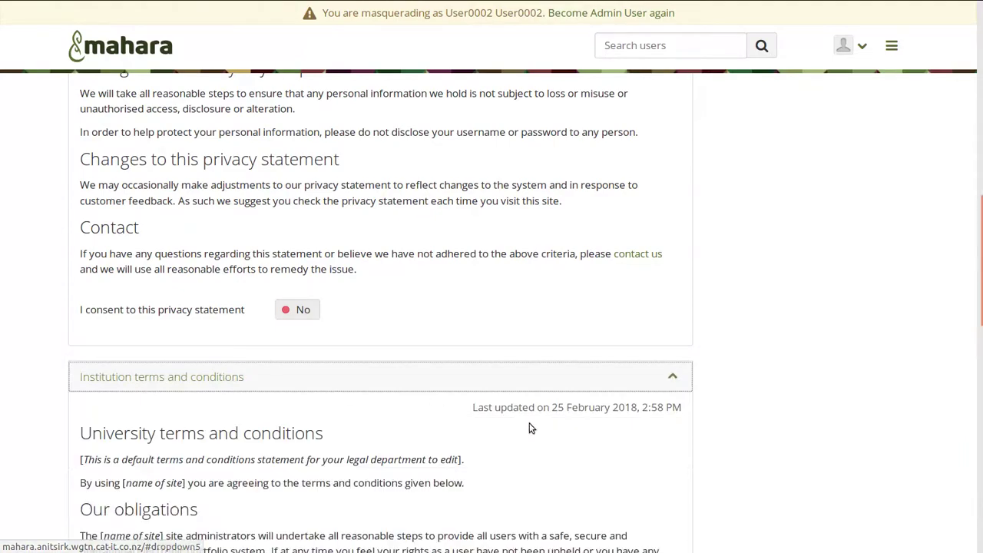
scroll(529, 428, down, 18)
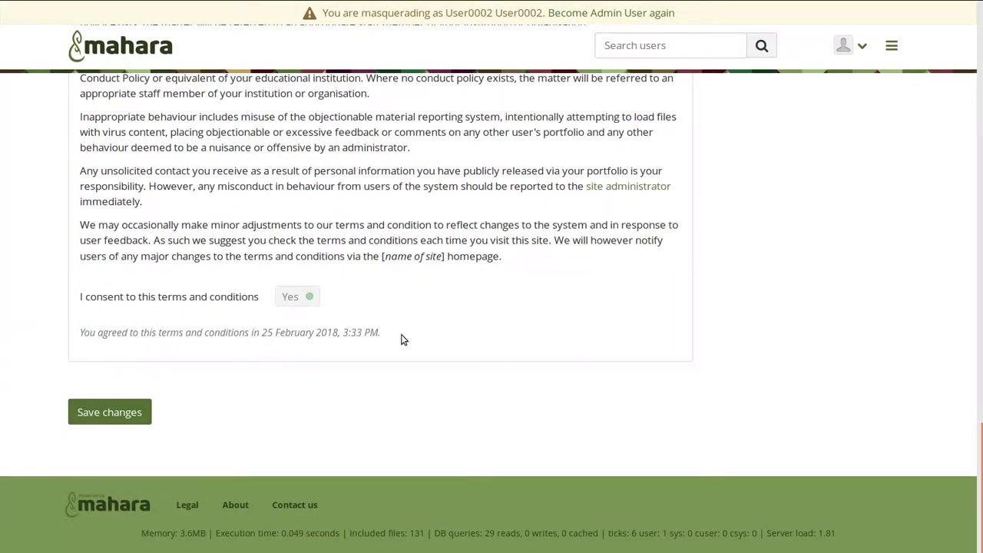
scroll(487, 310, up, 20)
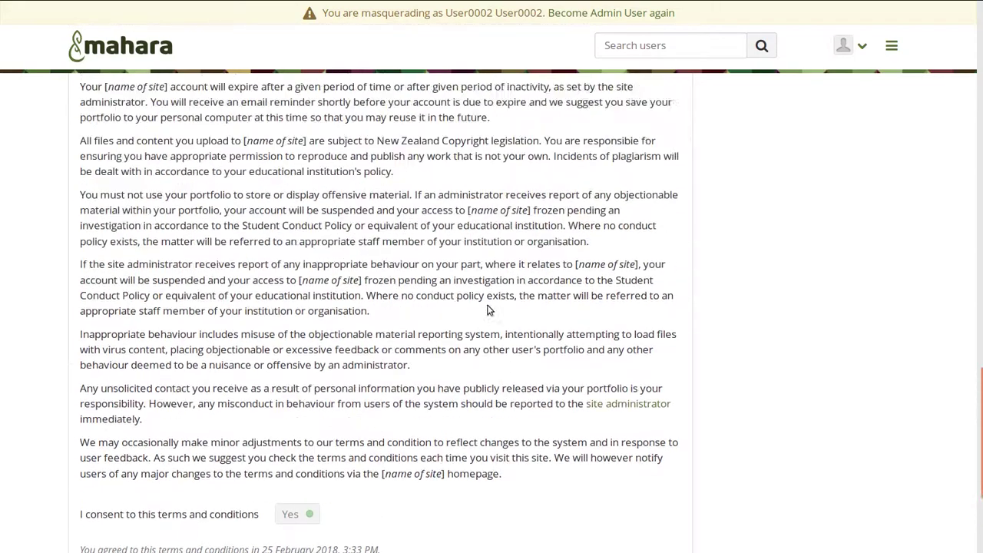
scroll(487, 309, up, 5)
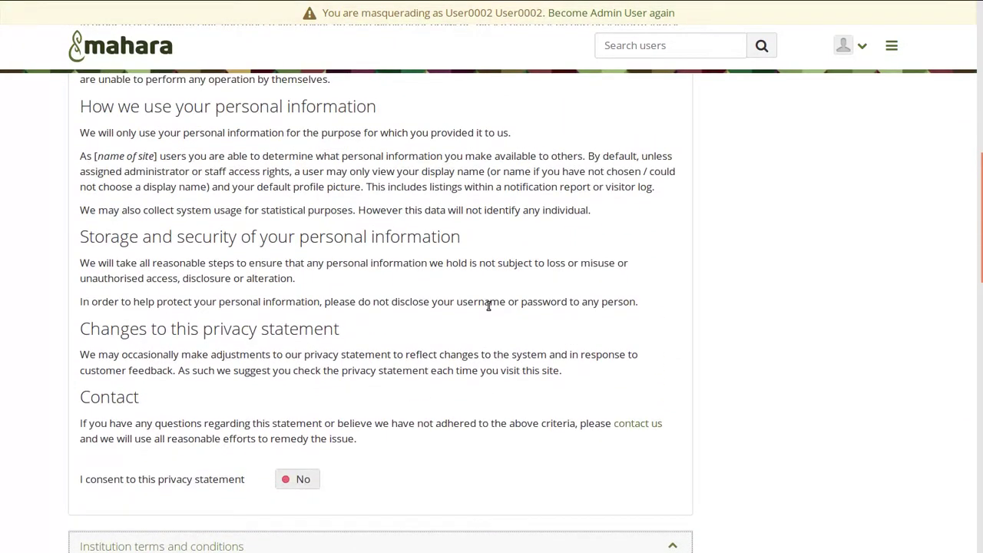
- Consent to the updated institution privacy statement and save the agreement
click(299, 479)
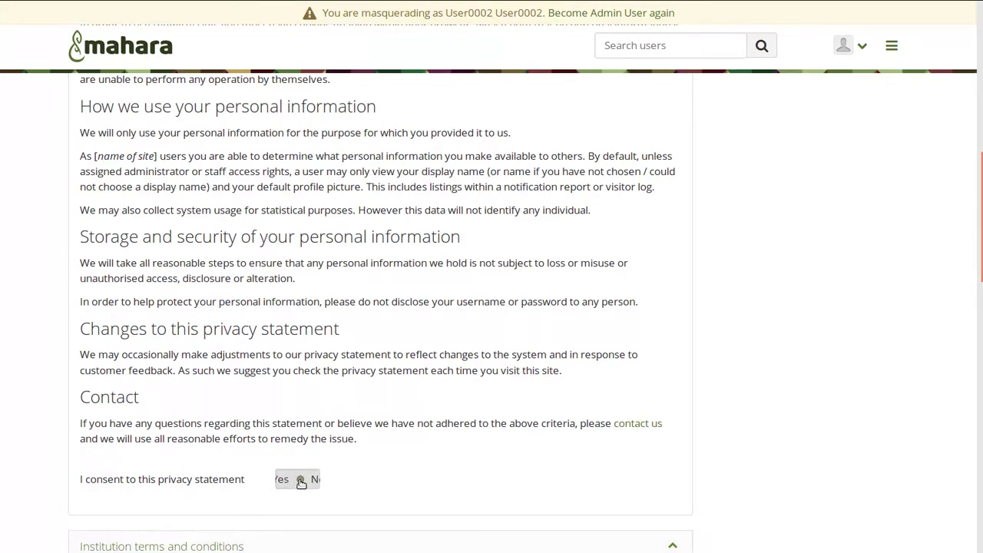
scroll(466, 500, down, 10)
scroll(465, 500, down, 5)
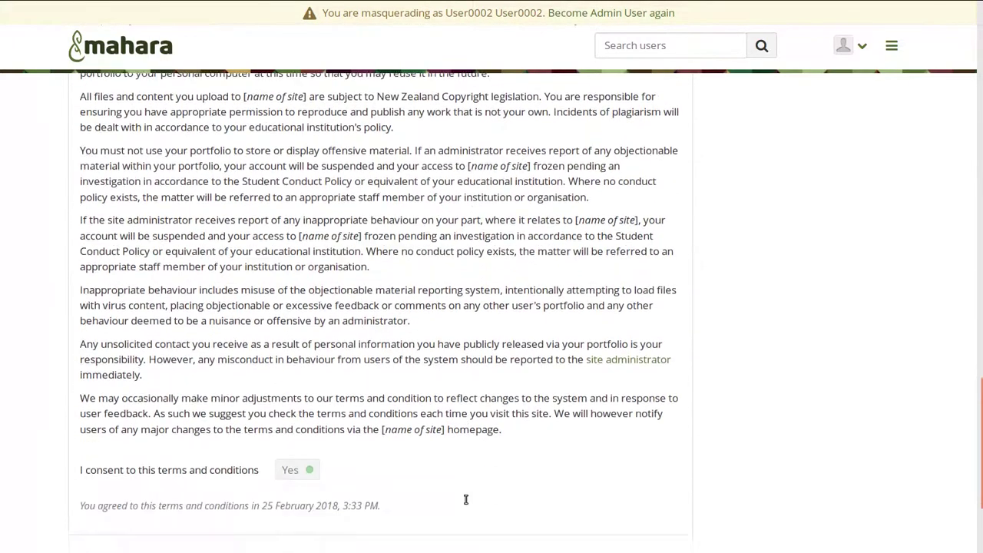
click(97, 412)
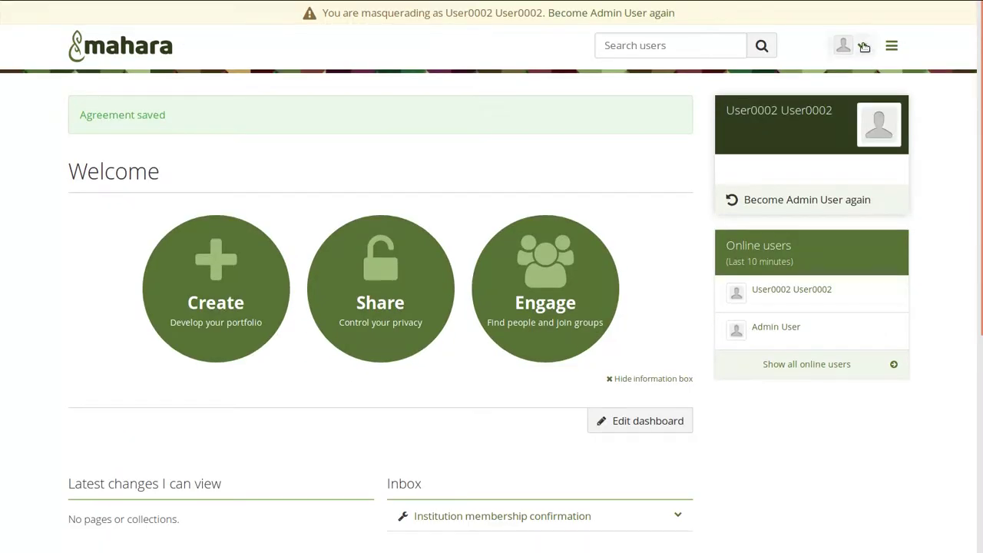
- Open the user's own Legal page and examine the consent status and agreement date of the site and institution statements
click(863, 47)
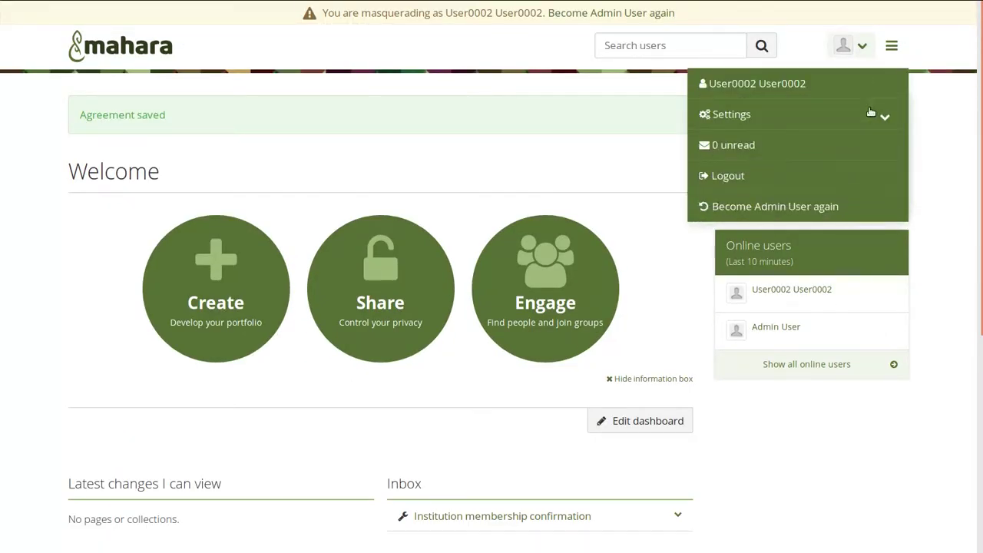
click(882, 114)
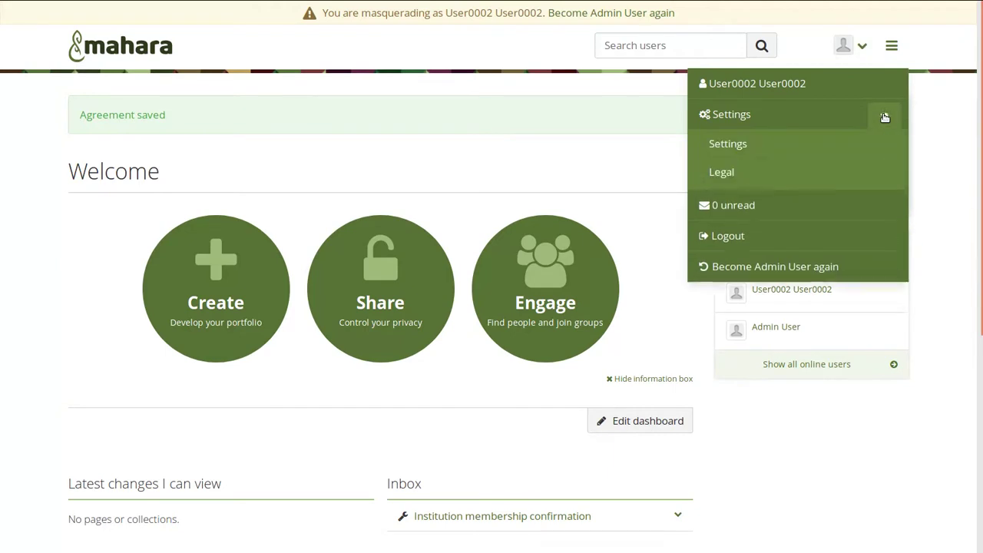
click(750, 164)
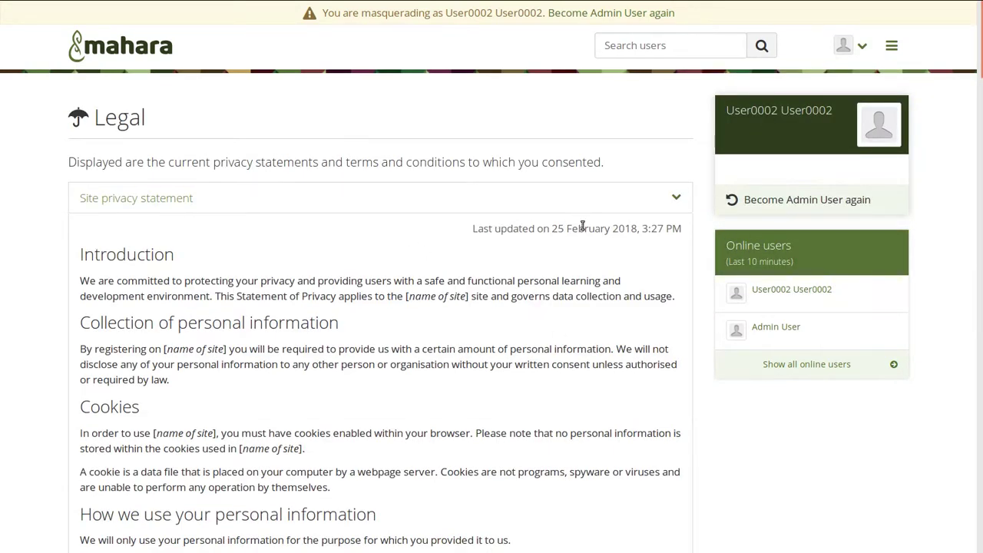
scroll(613, 368, down, 5)
scroll(613, 369, down, 4)
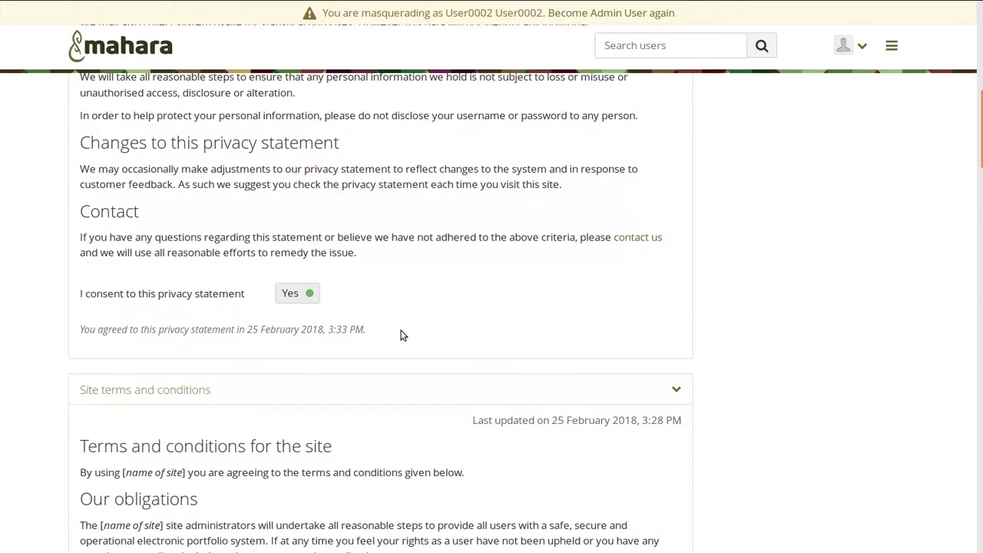
scroll(400, 335, down, 11)
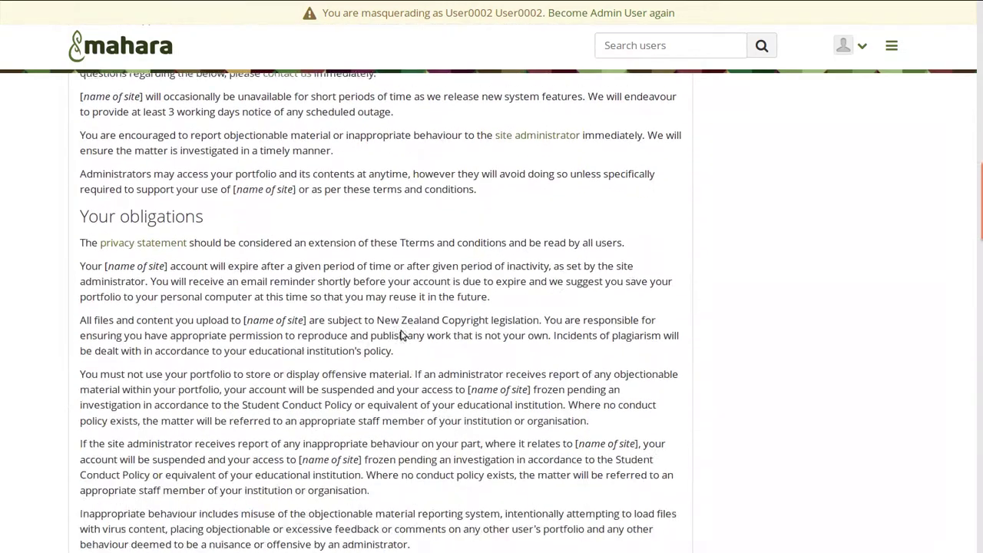
scroll(401, 332, down, 5)
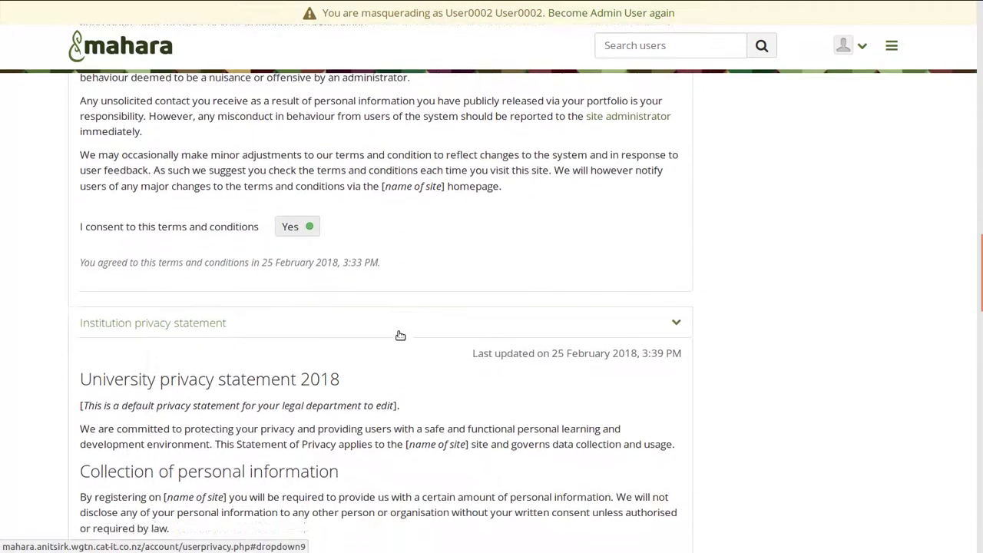
scroll(398, 336, down, 7)
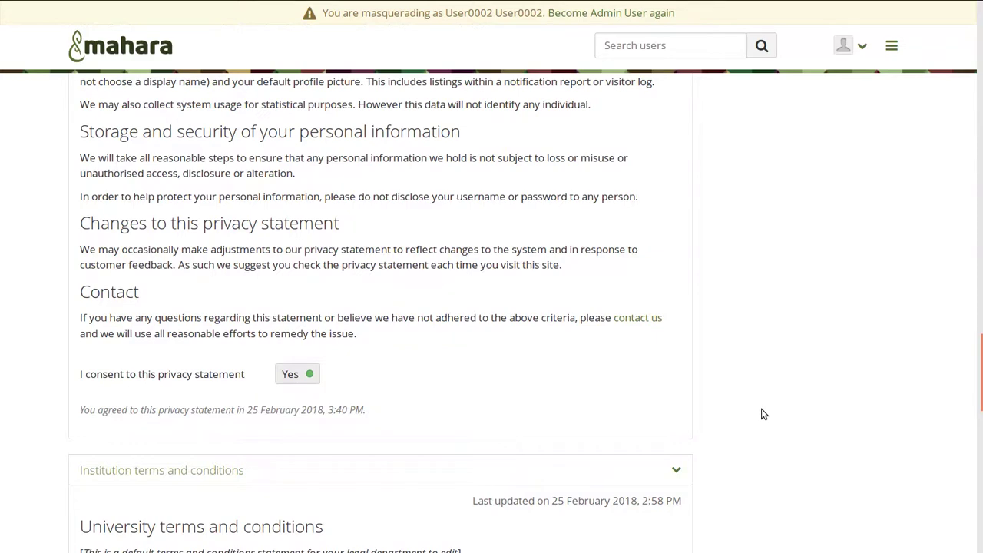
- Stop masquerading as user0002 by returning to the administrator account, and open the administration reports overview
mouse_move(614, 1)
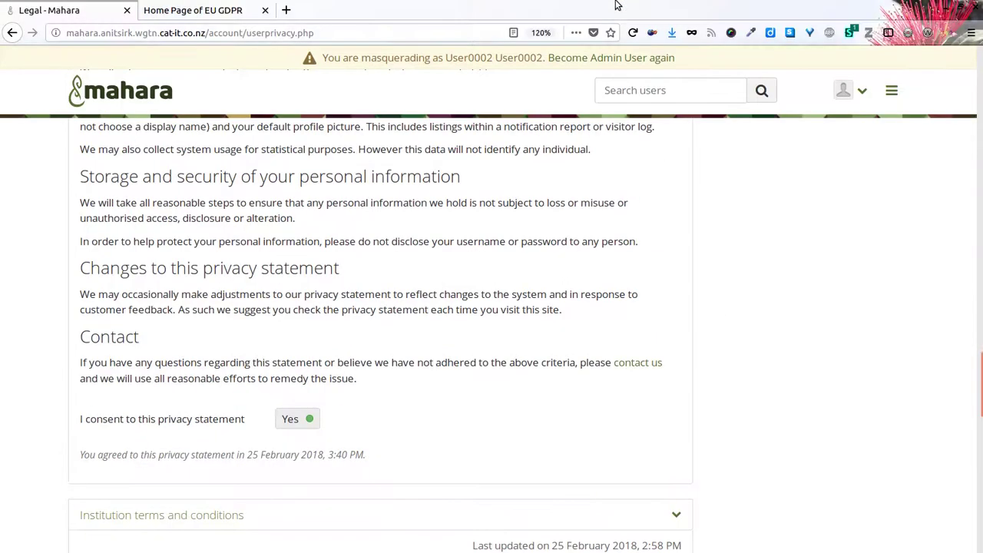
click(623, 58)
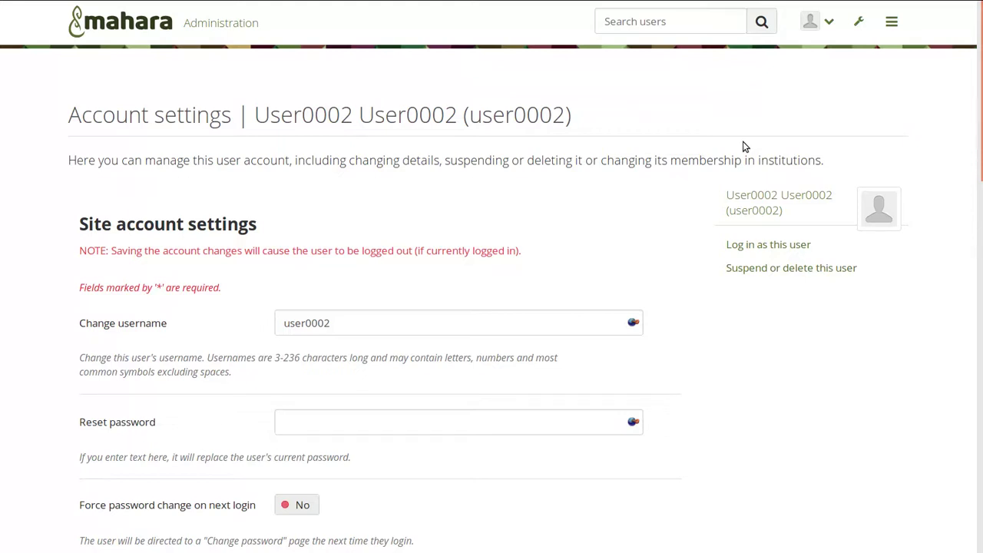
click(859, 23)
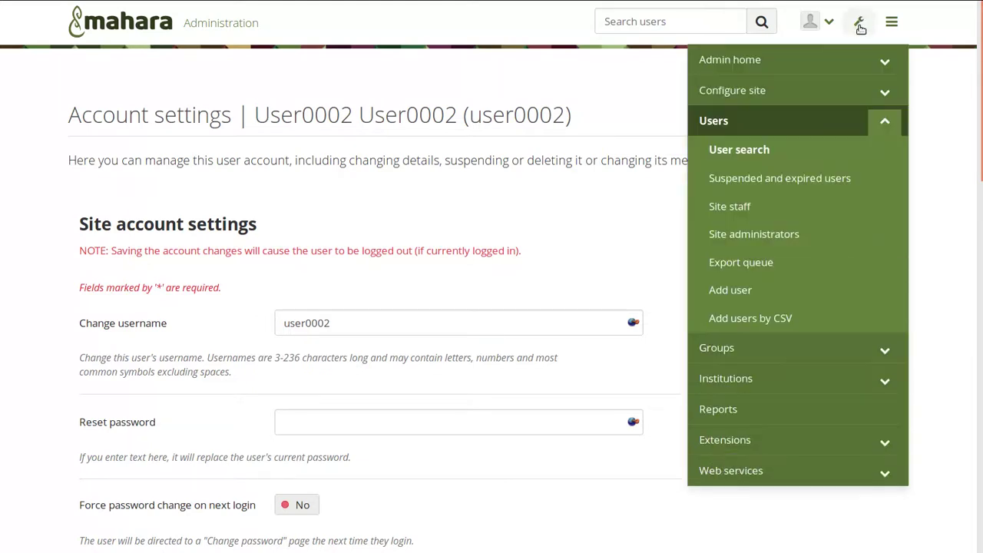
click(736, 411)
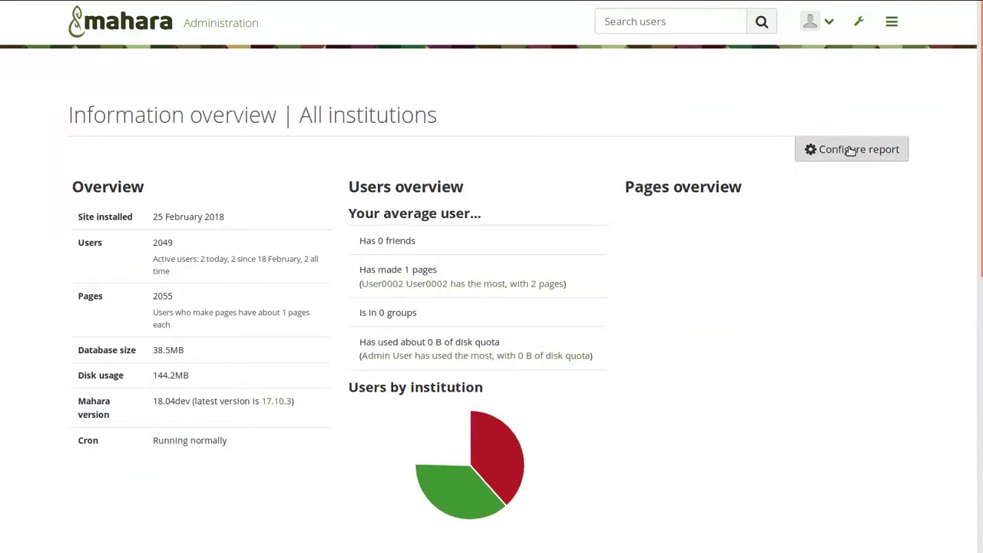
- Configure the report for the University institution with the report type User agreements
click(851, 150)
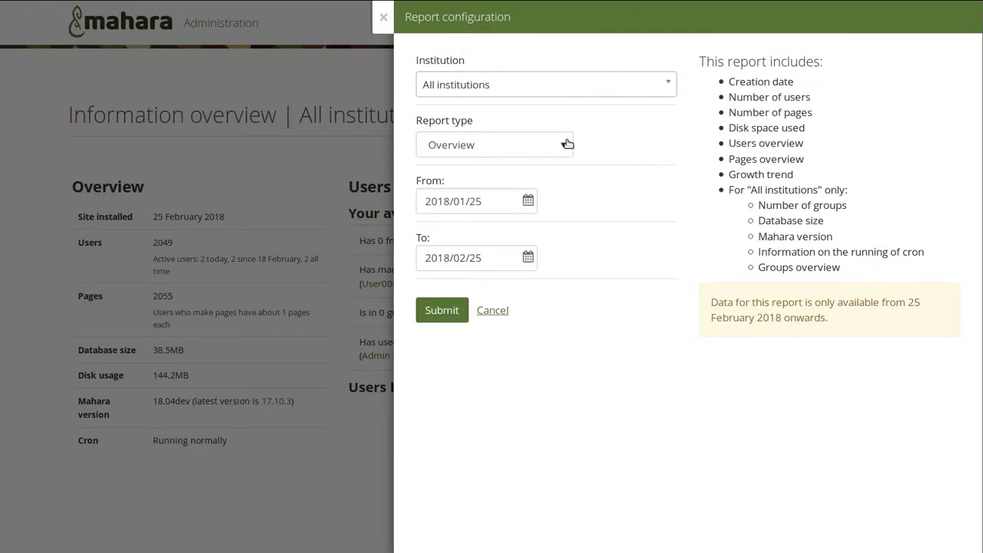
click(586, 88)
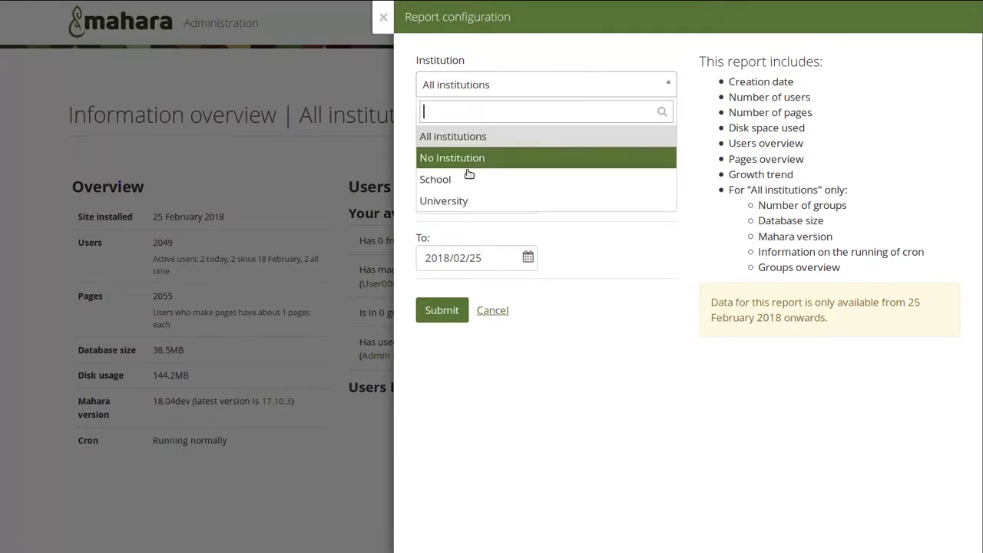
click(459, 201)
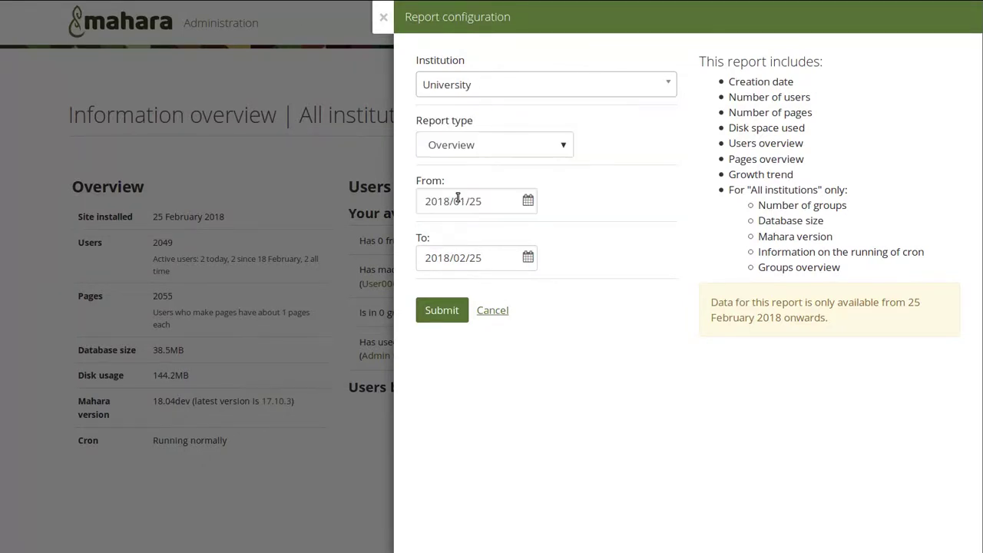
click(564, 146)
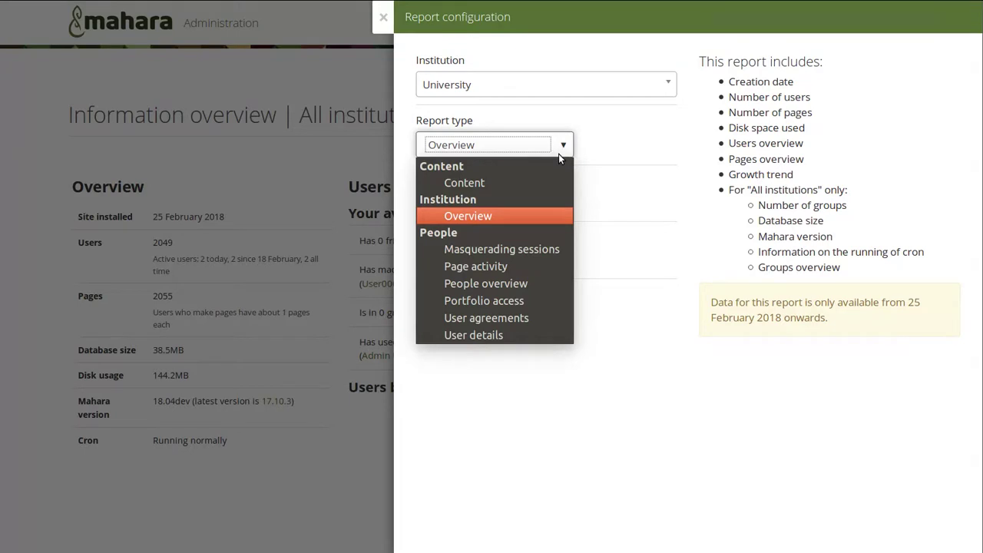
click(498, 321)
- Set the report's end date to 2018/02/26 and generate the user agreements report
click(501, 259)
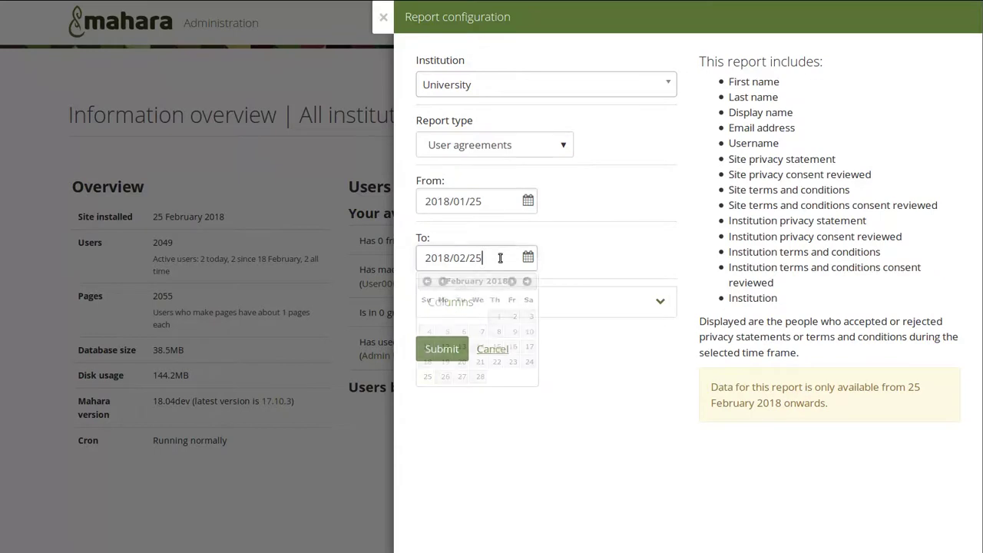
key(BackSpace)
text(6)
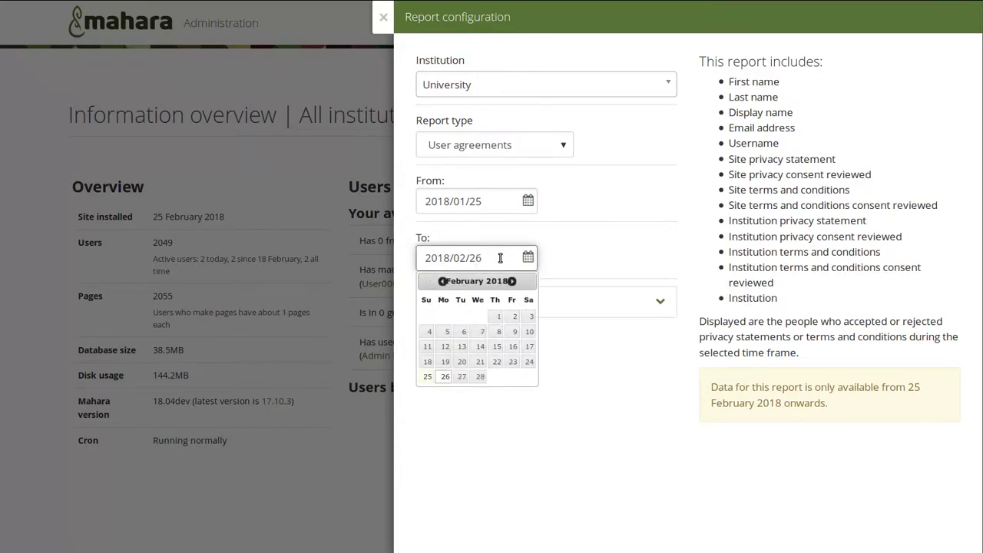
click(676, 264)
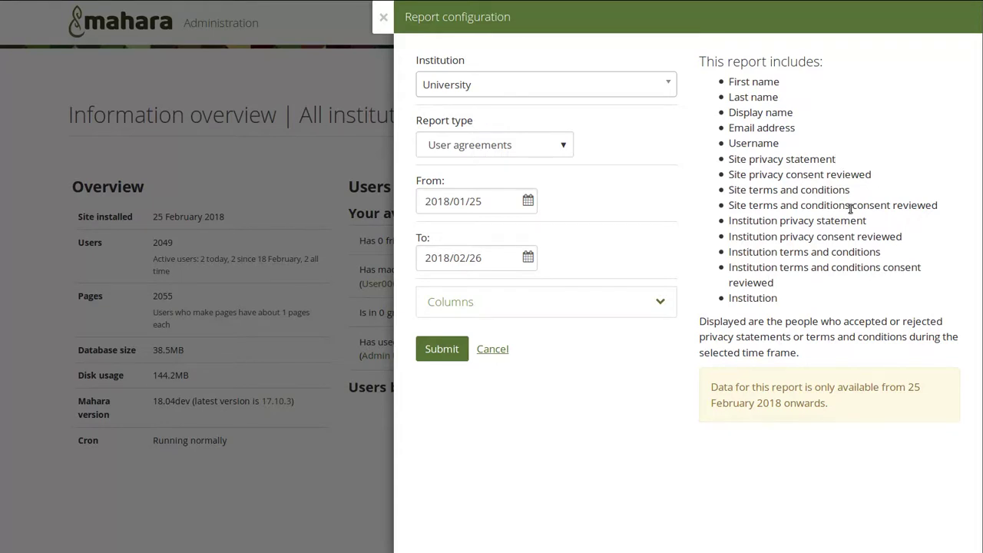
click(440, 350)
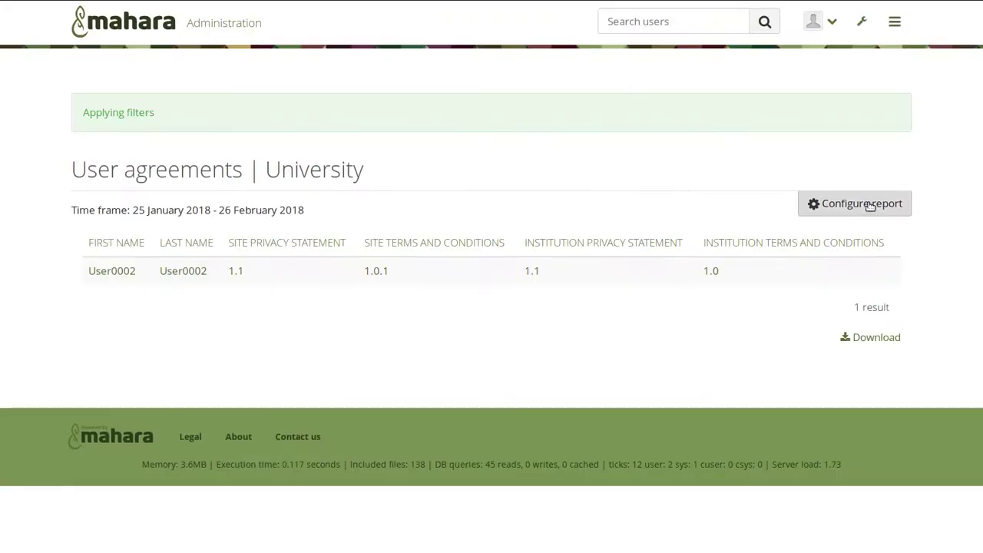
- Examine the optional columns available for the user agreements report and resubmit the configuration without adding any
click(874, 150)
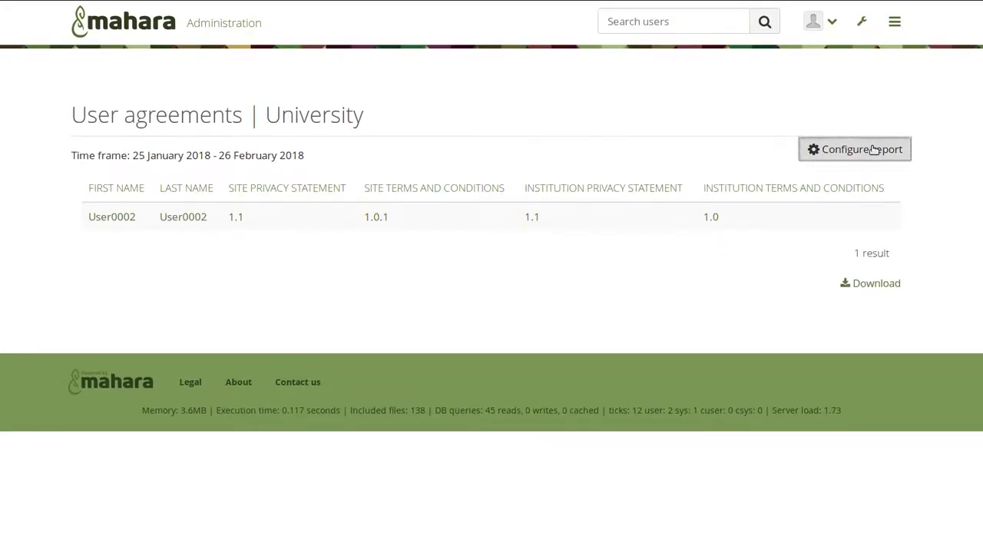
click(655, 306)
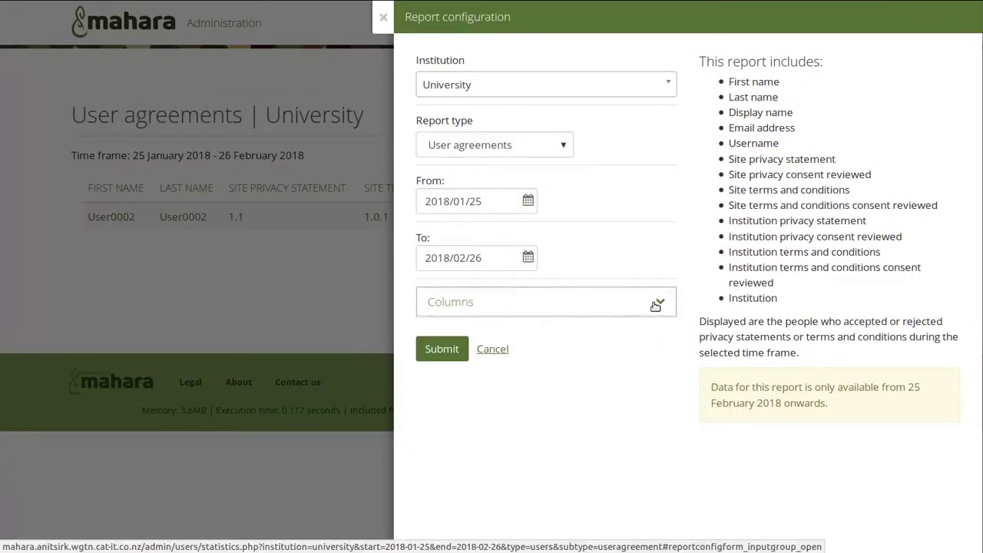
scroll(683, 423, down, 1)
scroll(684, 424, down, 4)
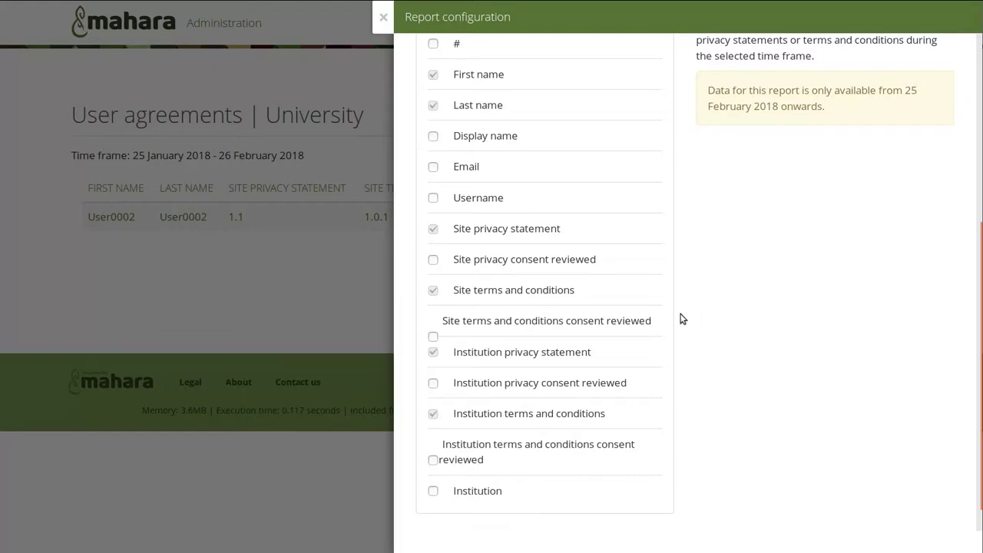
scroll(579, 505, down, 1)
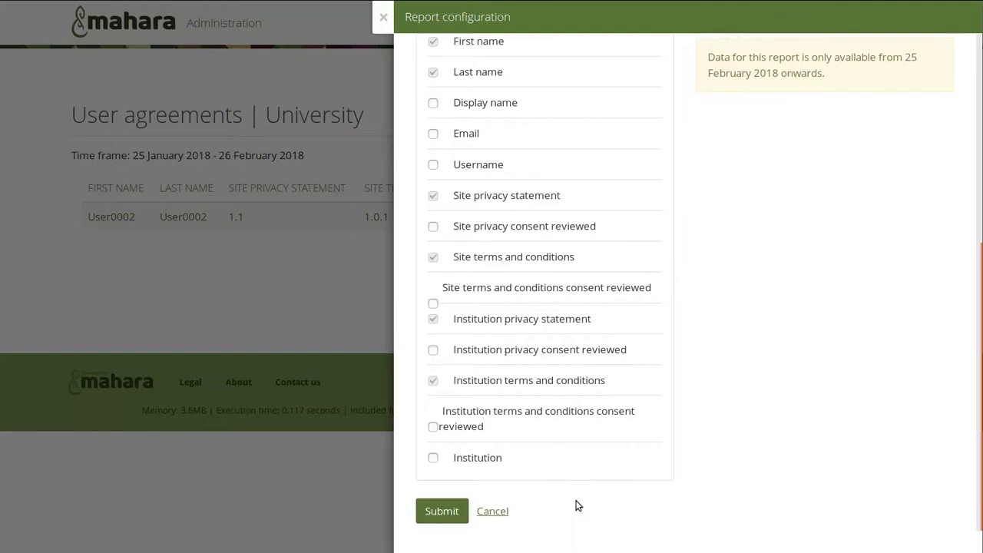
click(433, 515)
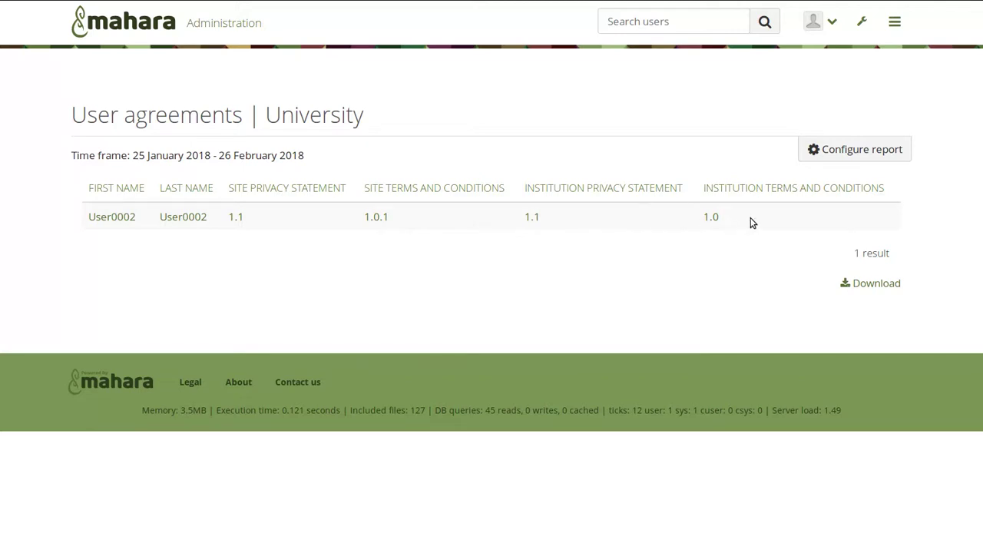
- Add the "Site privacy consent reviewed" column to the user agreements report and regenerate it
click(841, 151)
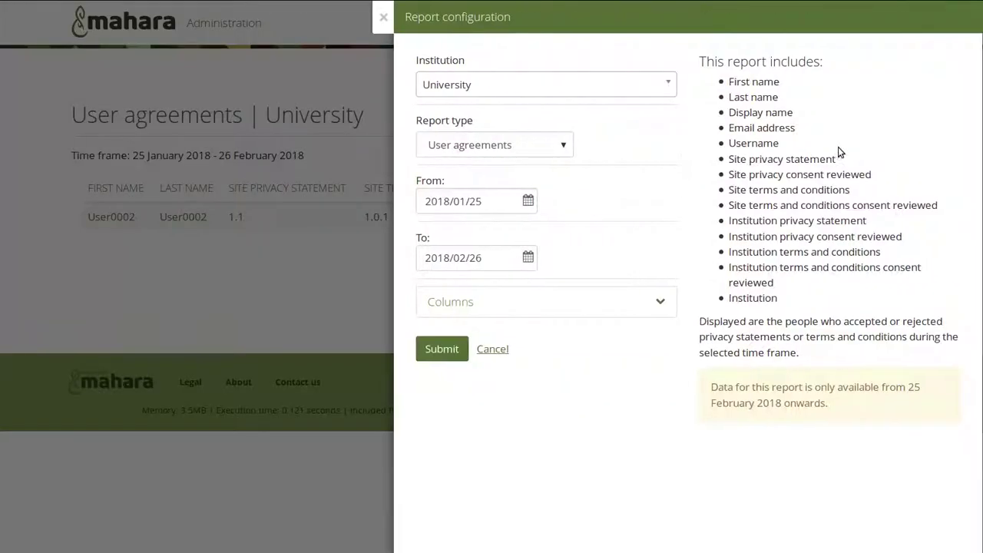
click(496, 311)
scroll(635, 448, down, 2)
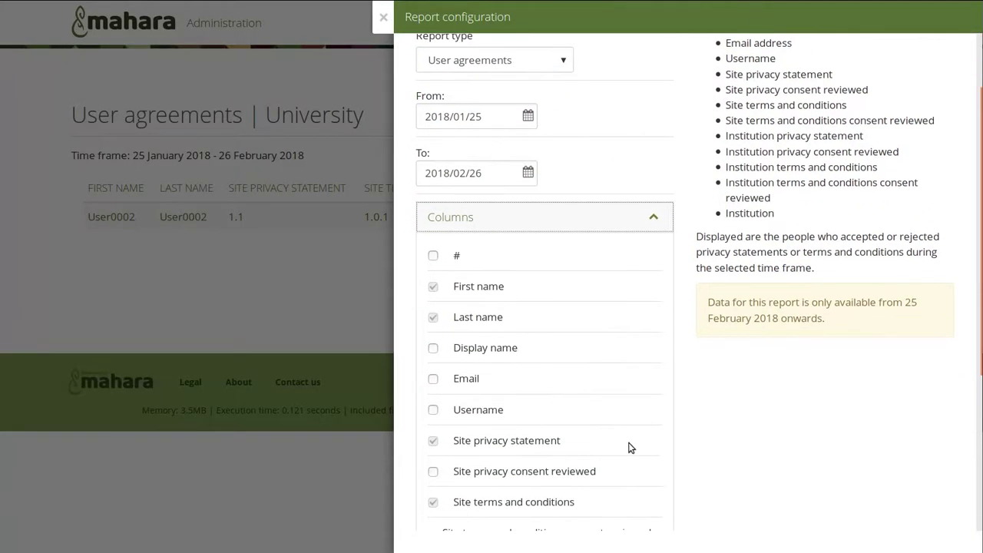
click(433, 472)
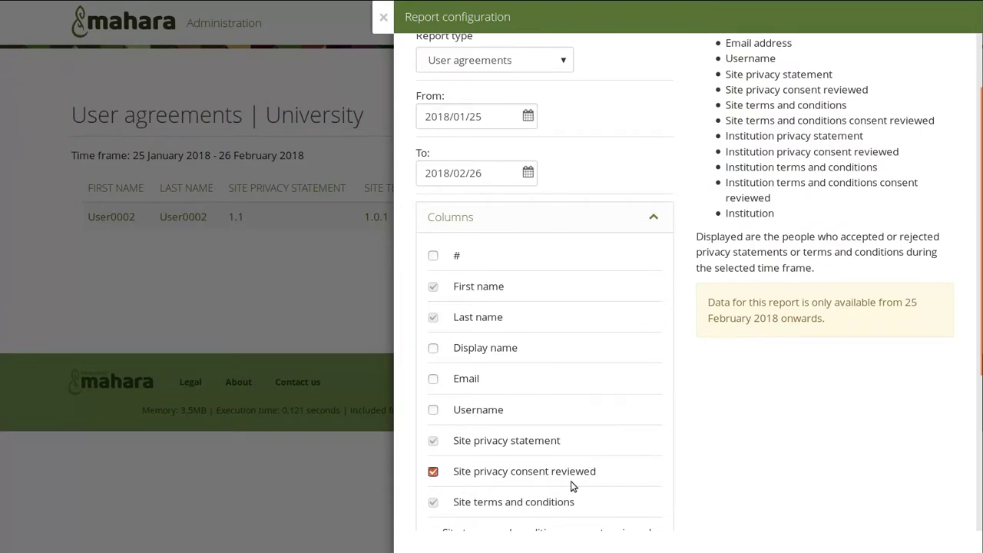
scroll(571, 483, down, 5)
click(444, 511)
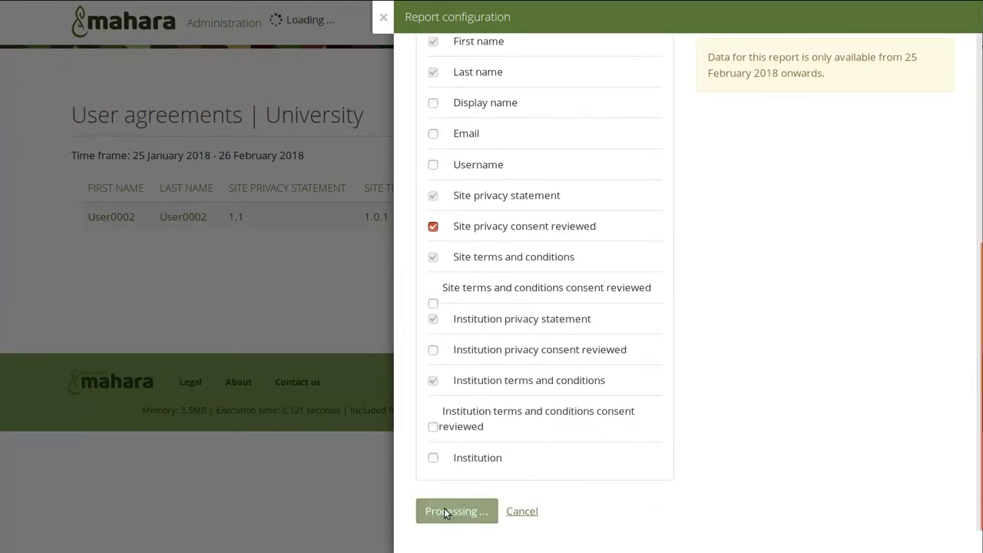